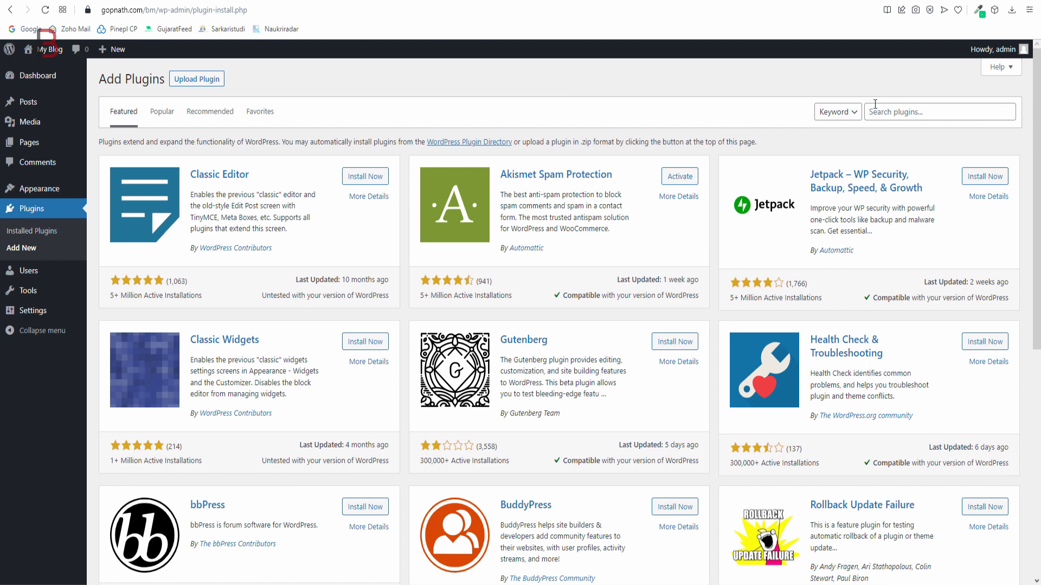
# Search the plugin directory for "PublishPress Checklists", install and activate the plugin, and refresh the admin page
pyautogui.click(887, 113)
pyautogui.write('PublishPress Checklists')
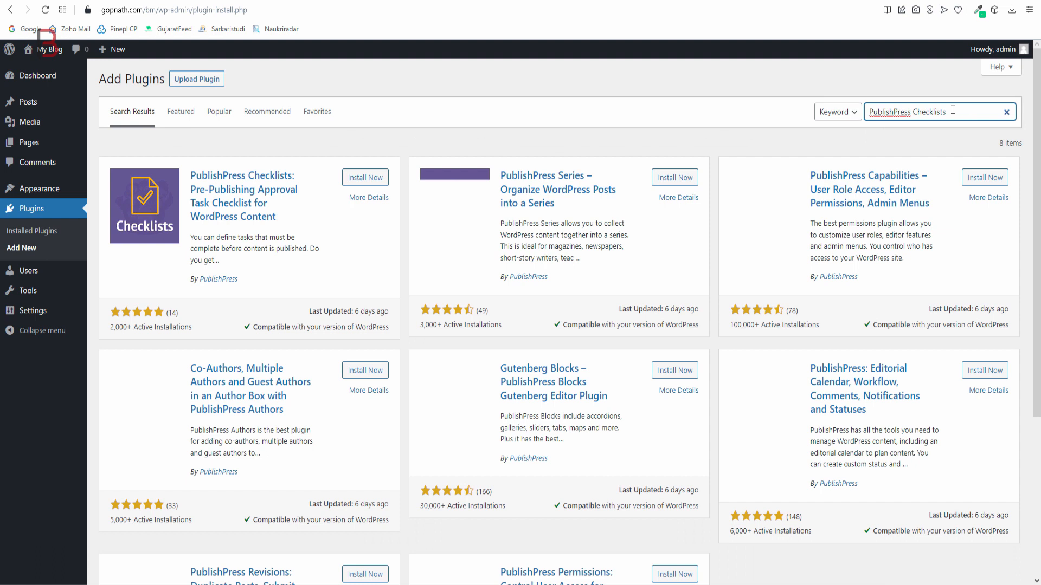
pyautogui.moveTo(953, 110); pyautogui.dragTo(851, 116)
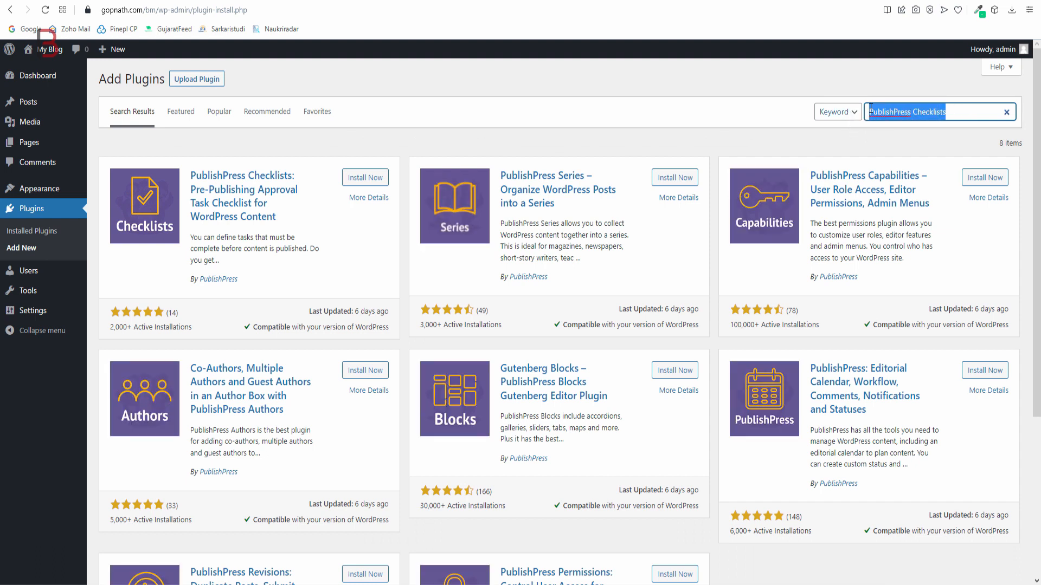
pyautogui.click(367, 181)
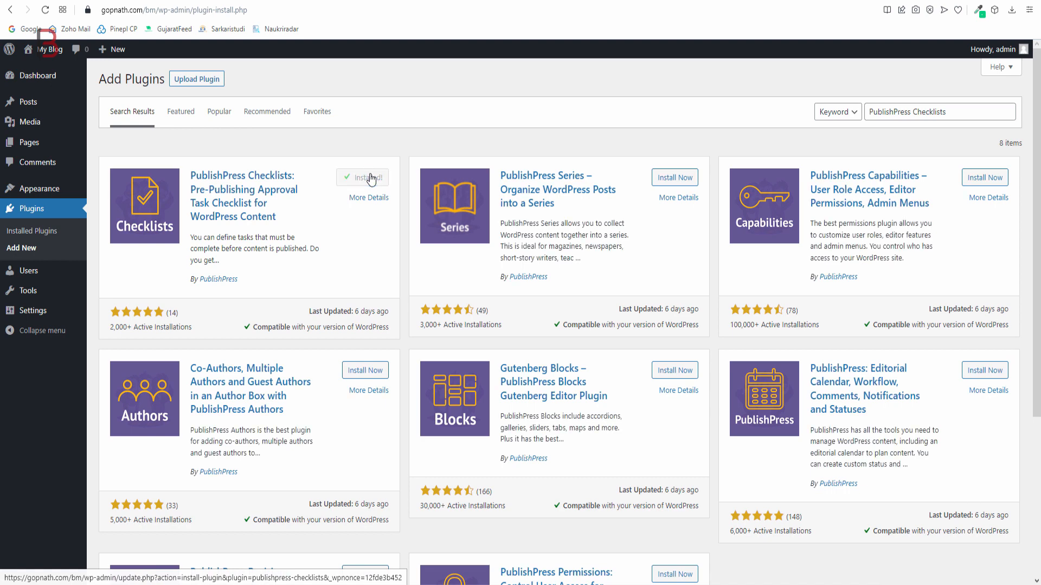
pyautogui.click(368, 179)
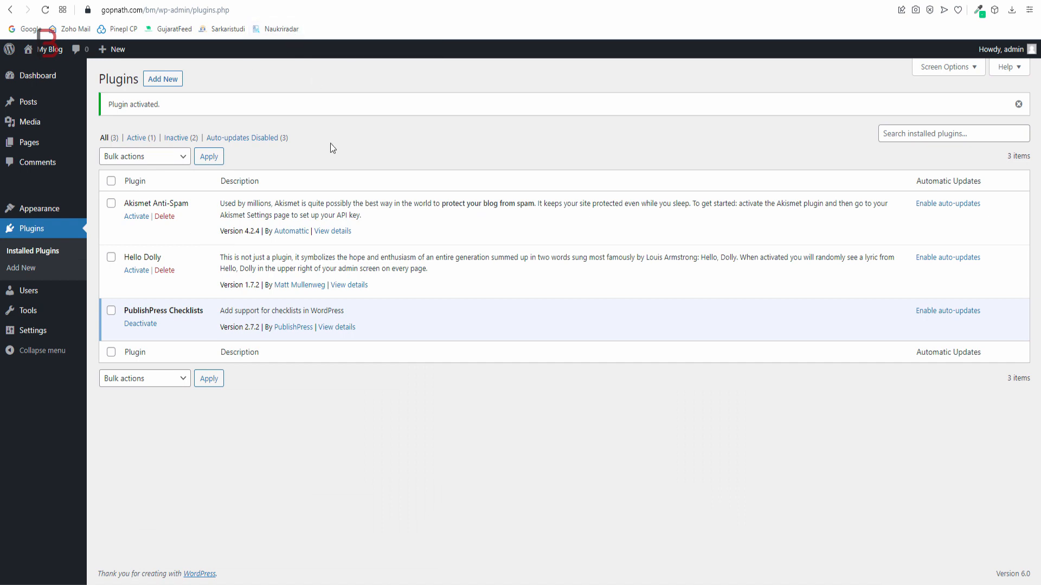
pyautogui.click(46, 10)
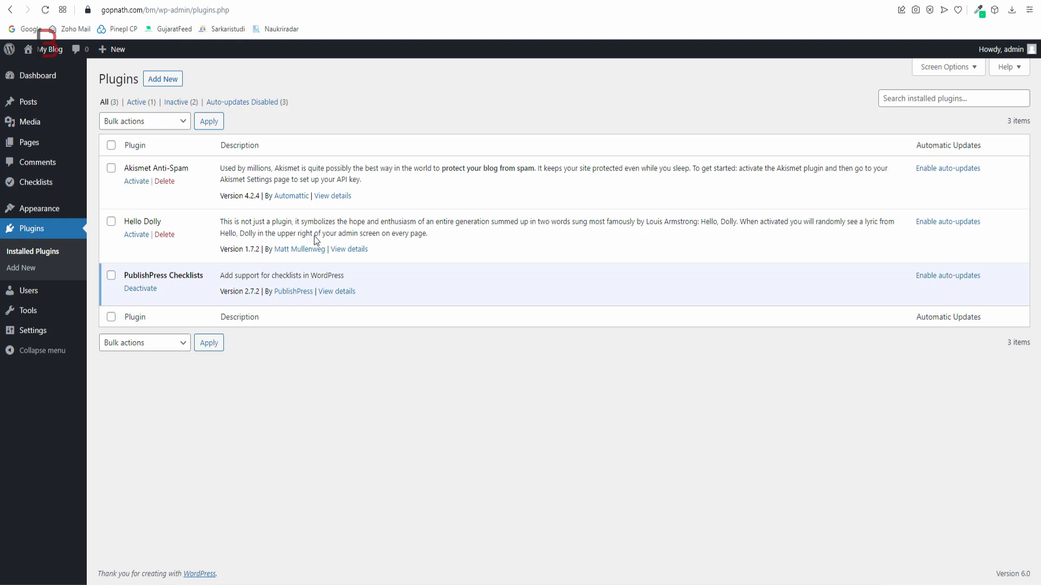
# Look through the Checklists plugin's general settings and its list of pre-publishing tasks for posts
pyautogui.click(38, 186)
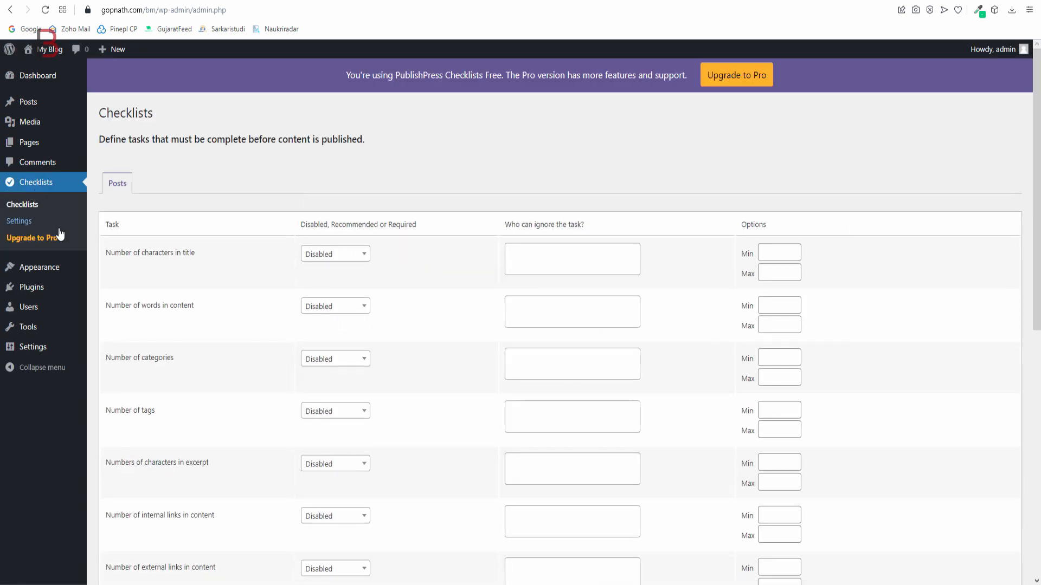
pyautogui.click(30, 226)
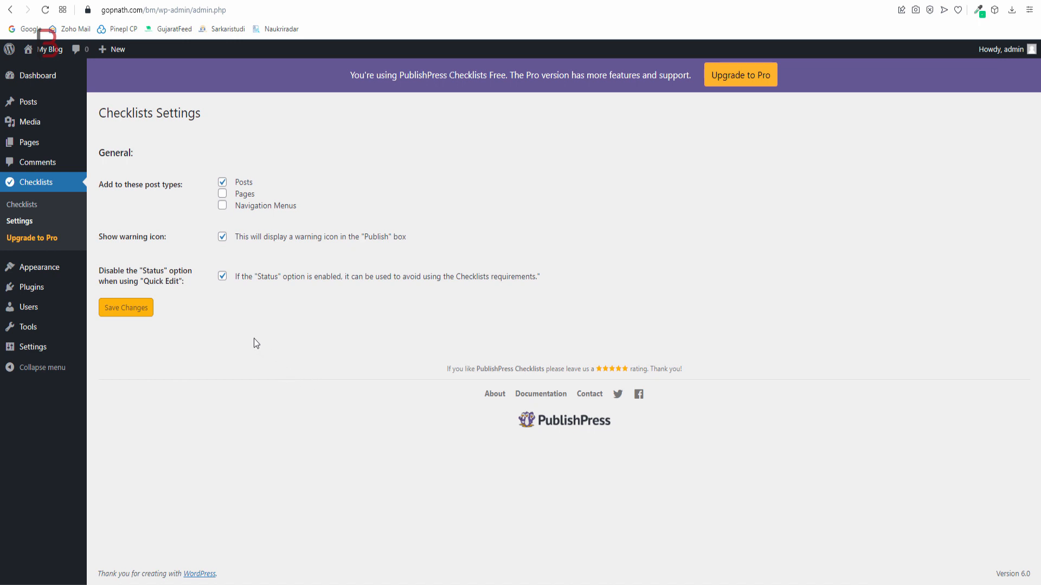
pyautogui.click(23, 206)
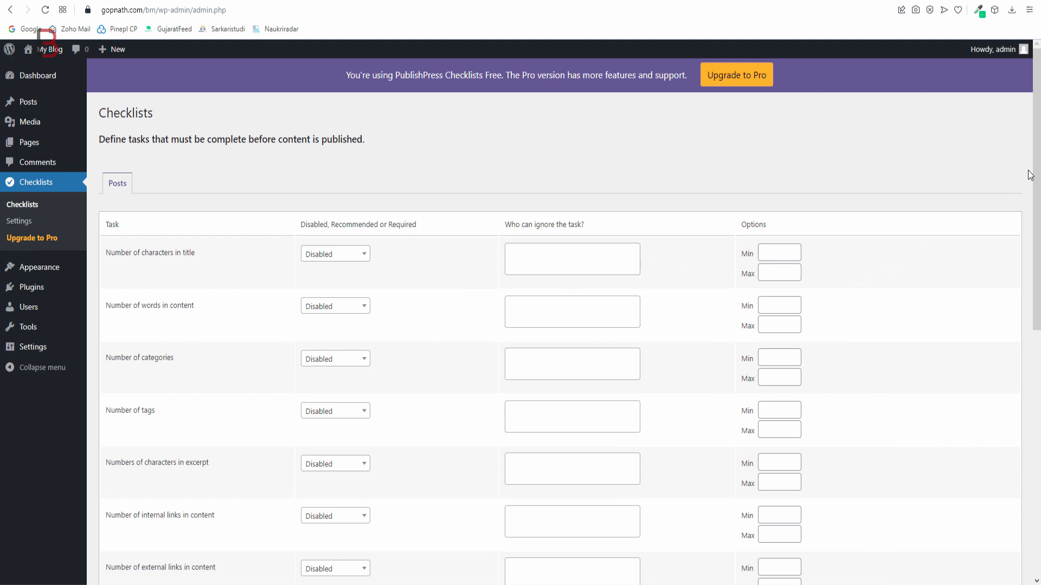
pyautogui.moveTo(1038, 142)
pyautogui.mouseDown()
pyautogui.moveTo(1026, 271)
pyautogui.moveTo(1029, 135)
pyautogui.mouseUp()
pyautogui.middleClick(458, 464)
pyautogui.scroll(3, 455, 468)
# Open the editor for a new post in a separate browser tab
pyautogui.moveTo(23, 102)
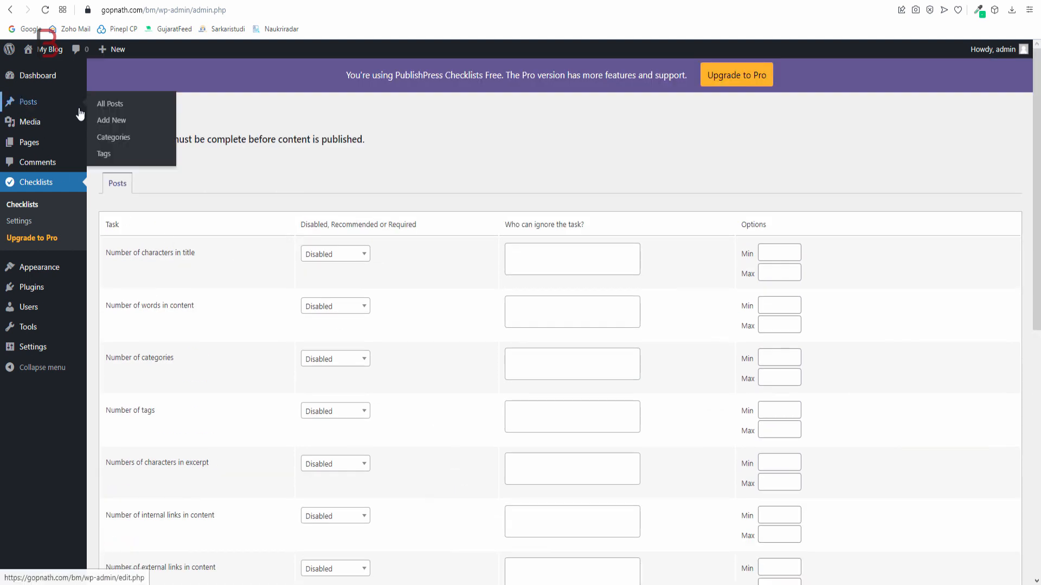
pyautogui.rightClick(111, 120)
pyautogui.click(130, 134)
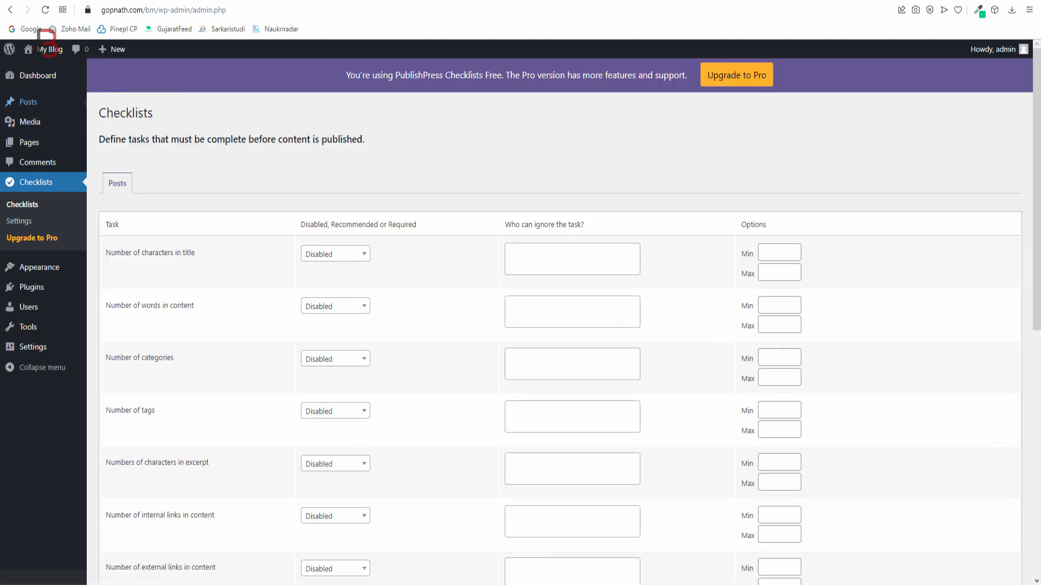
pyautogui.click(385, 1)
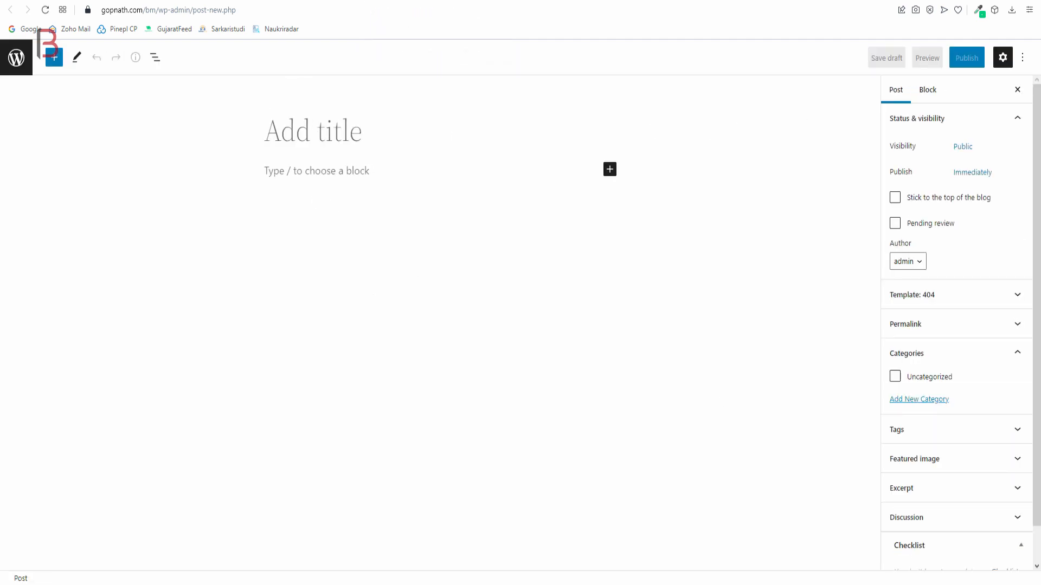
# On the Checklists page, make the number of characters in title Required with minimum 10 and maximum 100, and save
pyautogui.click(315, 1)
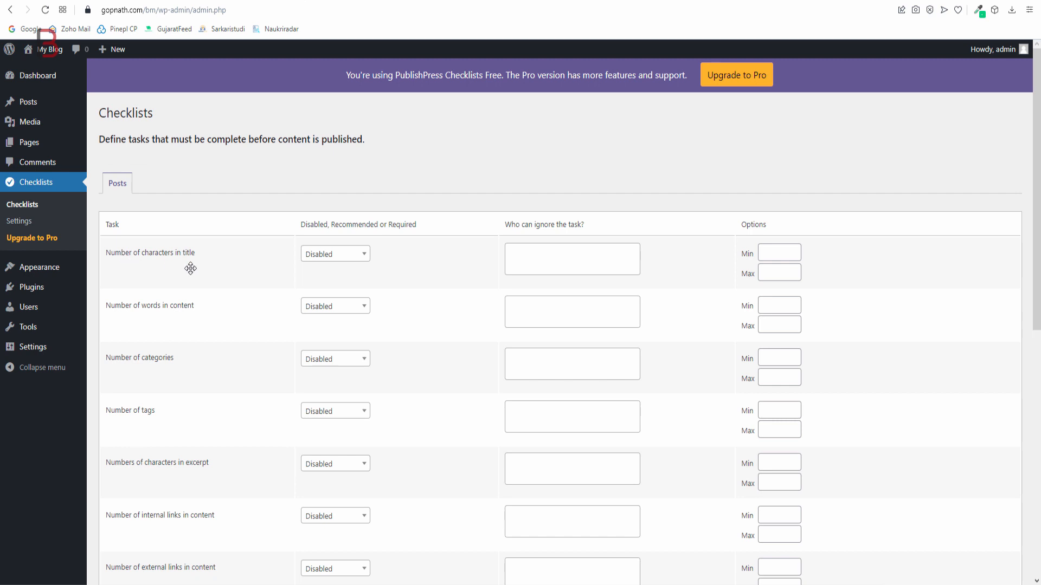
pyautogui.click(321, 261)
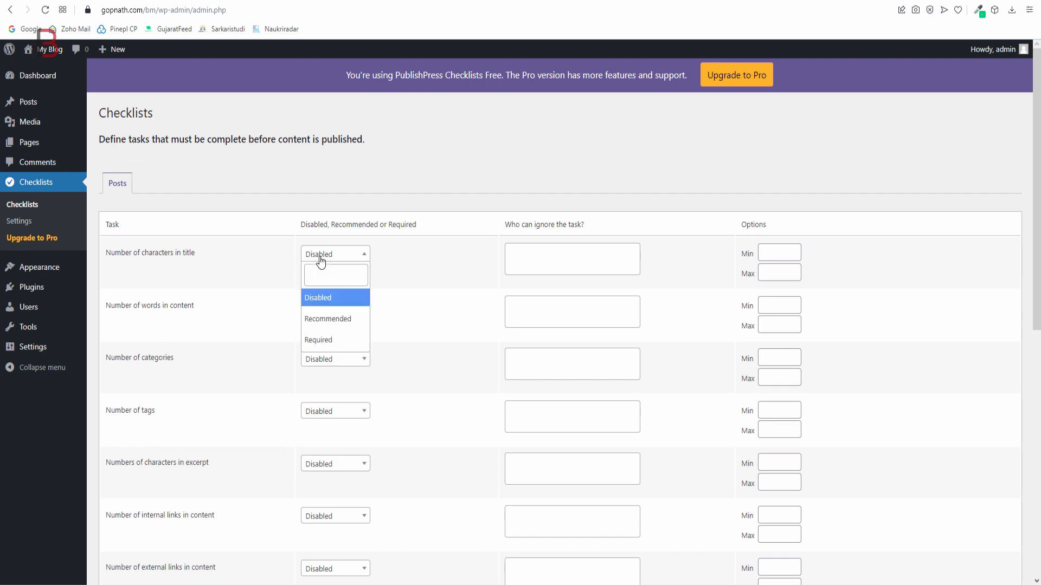
pyautogui.click(327, 341)
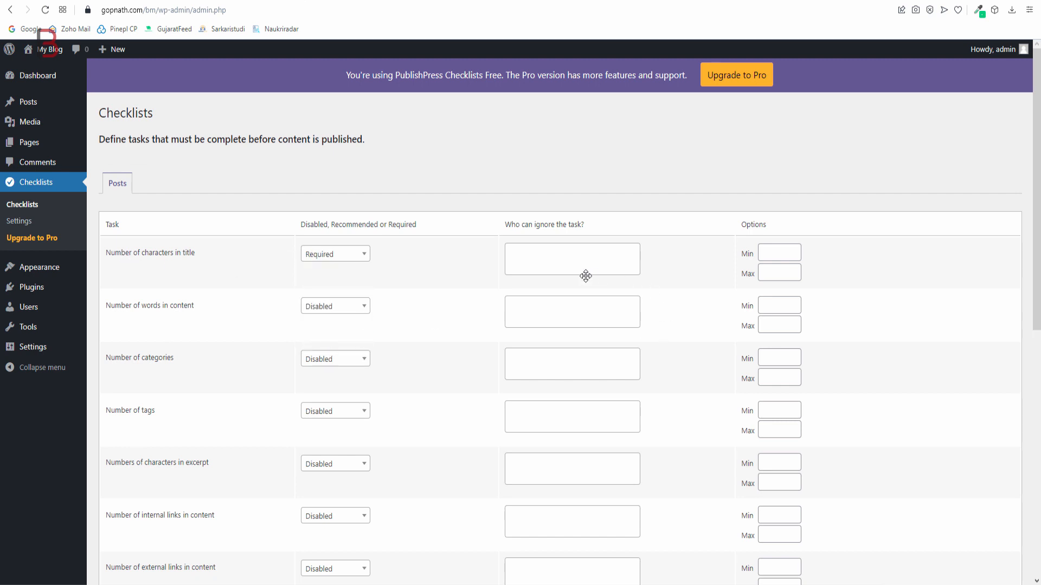
pyautogui.click(775, 253)
pyautogui.write('10')
pyautogui.click(780, 275)
pyautogui.write('100')
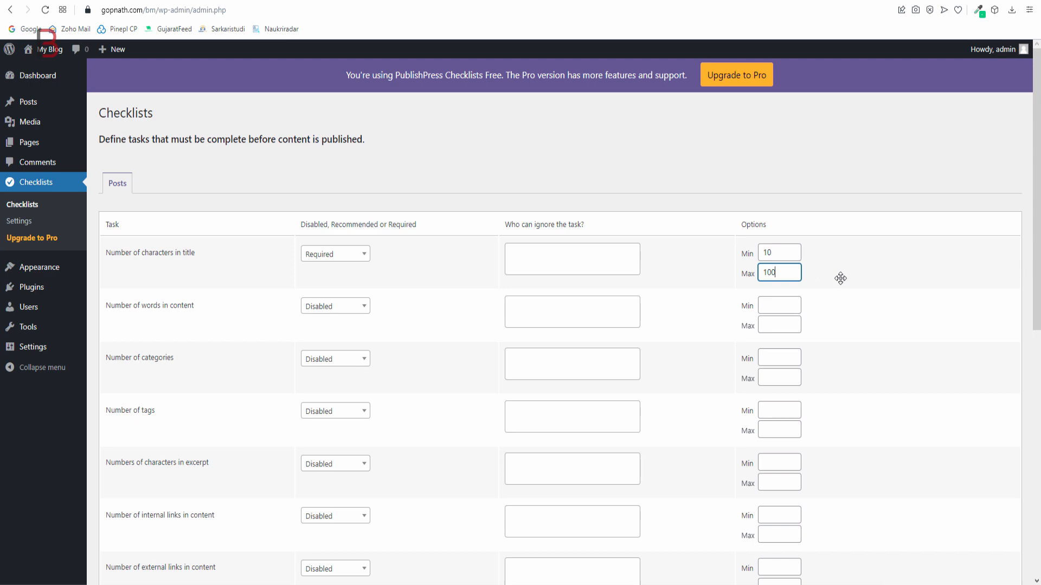
pyautogui.scroll(-4, 813, 260)
pyautogui.scroll(-5, 538, 400)
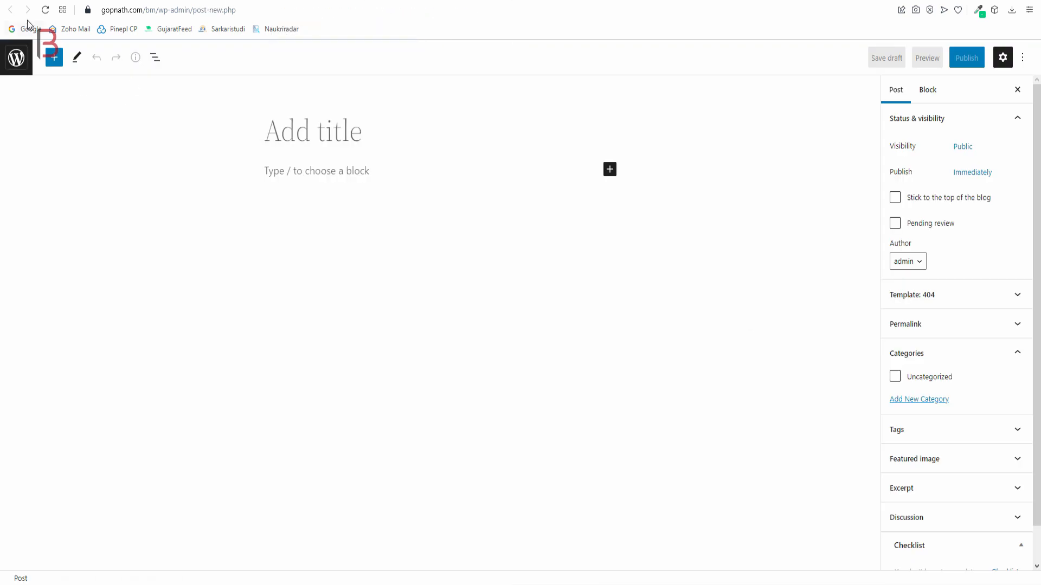
# Reload the new post editor, title the post "hhhhhh", and try to publish it to check the title requirement
pyautogui.click(43, 11)
pyautogui.write('hh')
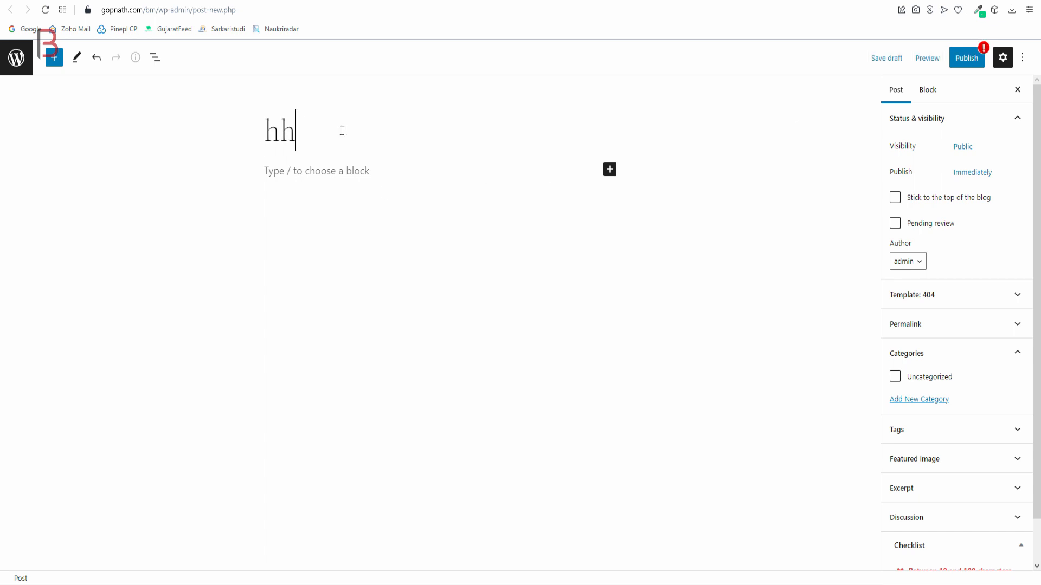
pyautogui.write('hhhh')
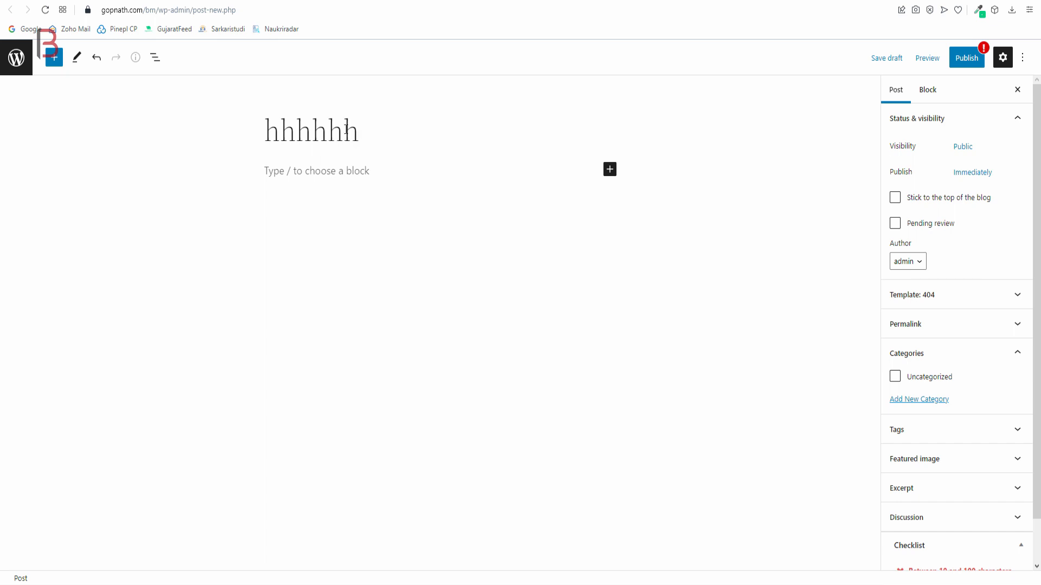
pyautogui.click(961, 64)
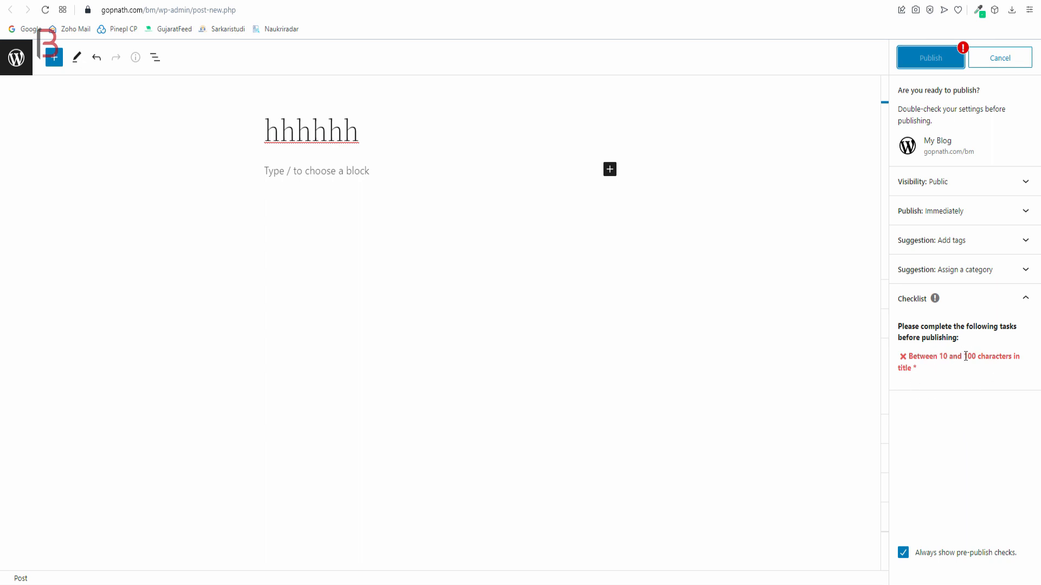
pyautogui.moveTo(963, 356); pyautogui.dragTo(1008, 372)
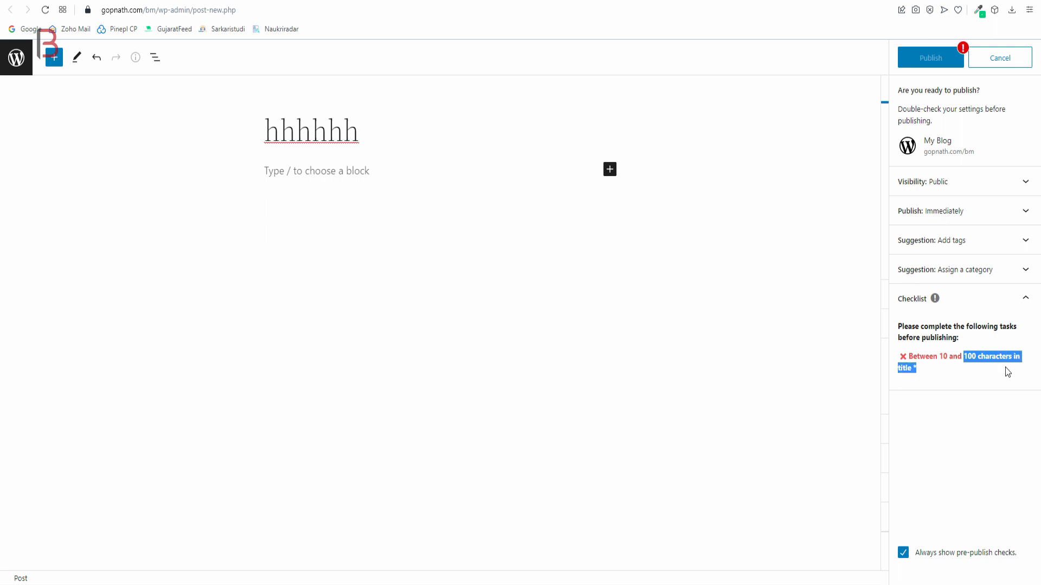
pyautogui.click(961, 372)
# Lengthen the post title to "hhhhhhhhhhh", recheck the pre-publish checklist, and return to editing without publishing
pyautogui.click(435, 142)
pyautogui.write('hhh')
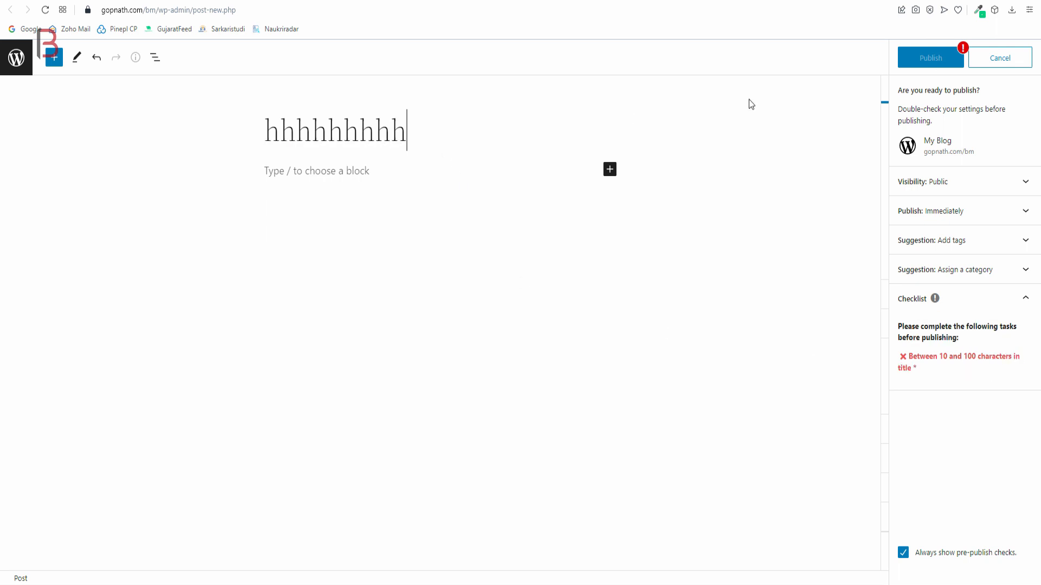
pyautogui.click(999, 56)
pyautogui.write('hh')
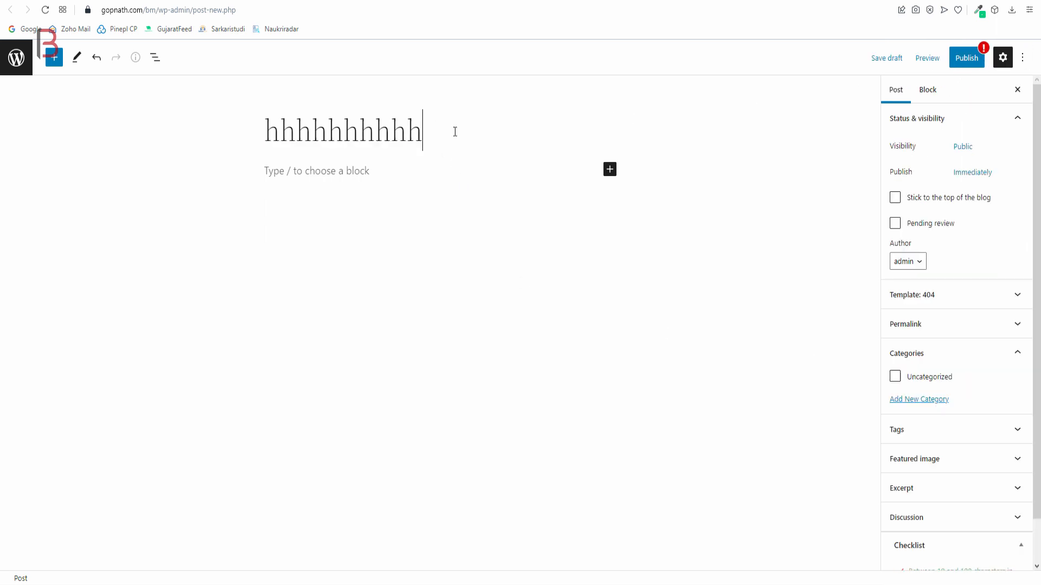
pyautogui.click(976, 62)
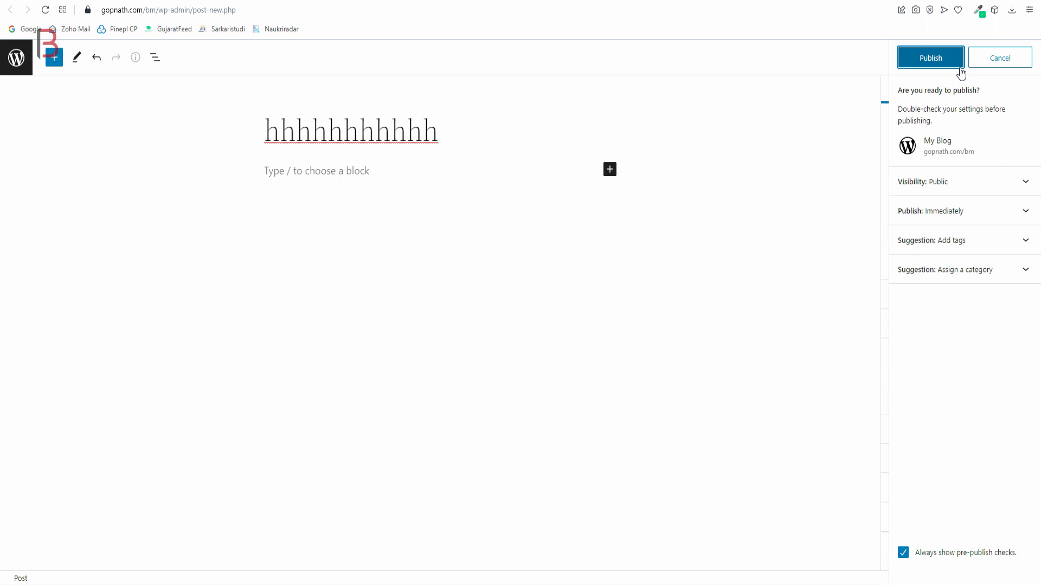
pyautogui.click(976, 64)
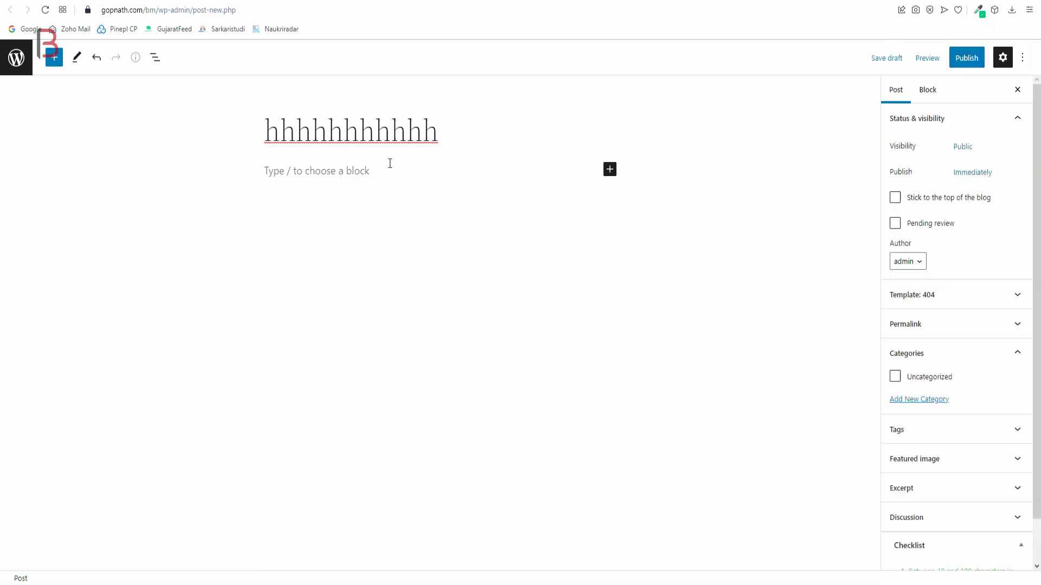
pyautogui.click(459, 137)
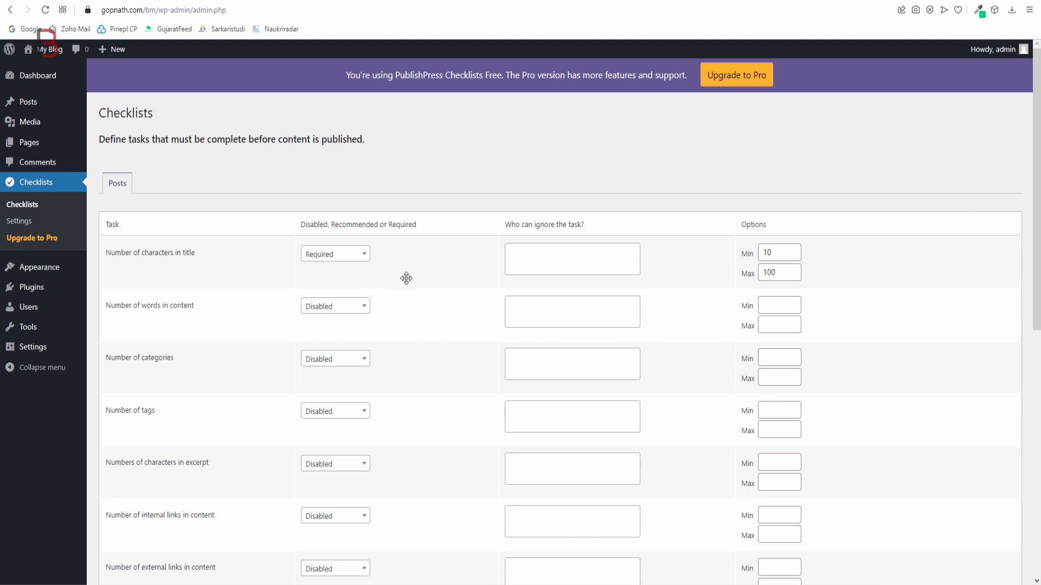
# Try letting Administrator ignore the title character task, remove that role again, and keep the task Required
pyautogui.scroll(-1, 414, 268)
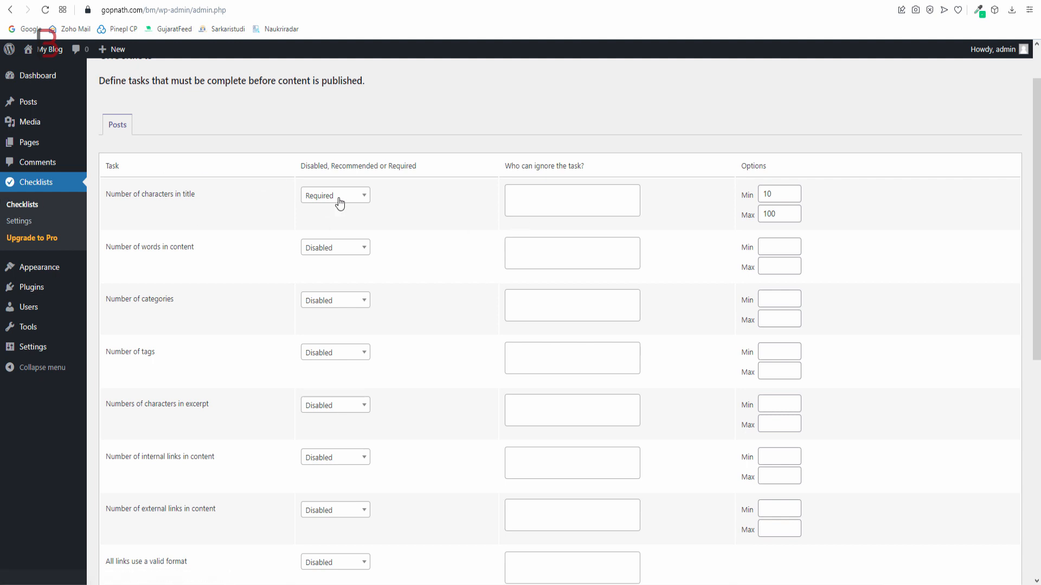
pyautogui.click(537, 200)
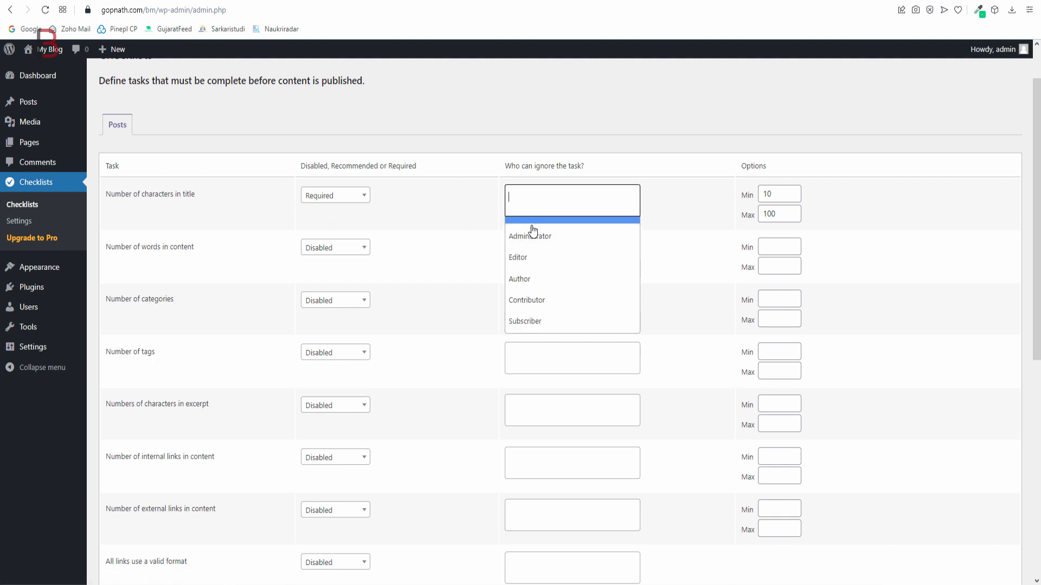
pyautogui.click(532, 238)
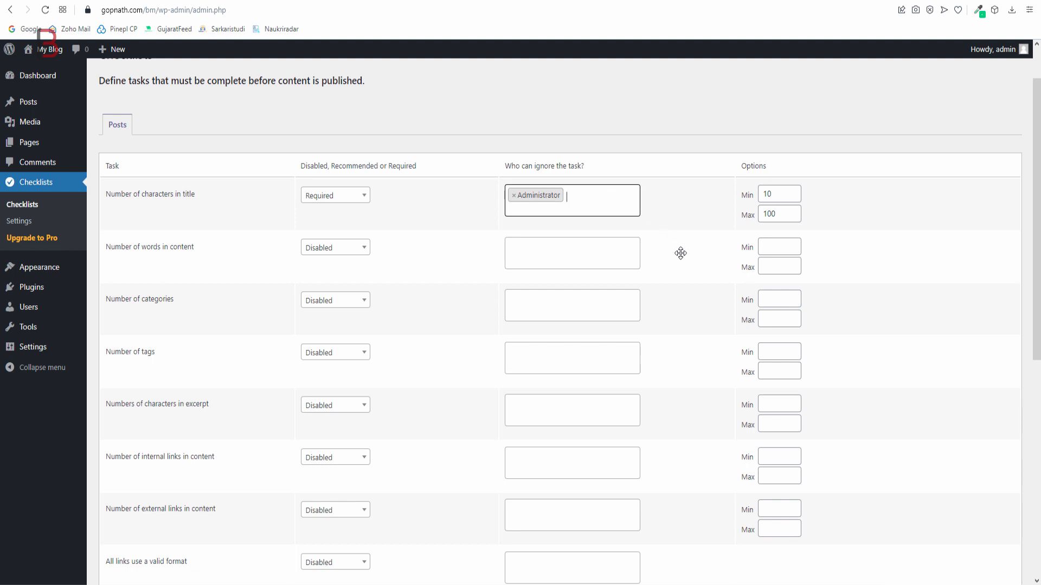
pyautogui.click(513, 195)
pyautogui.click(684, 222)
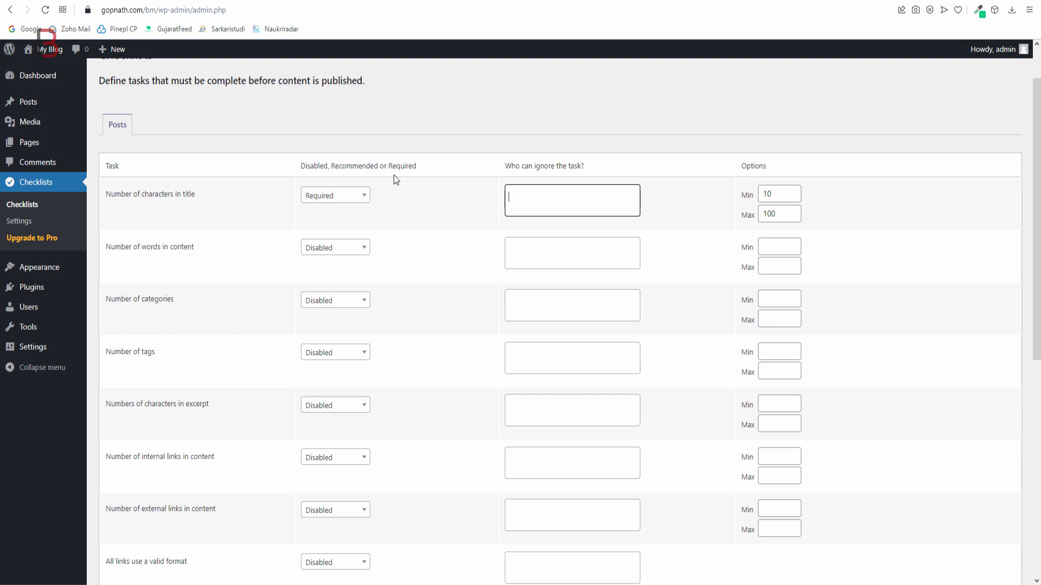
pyautogui.click(351, 198)
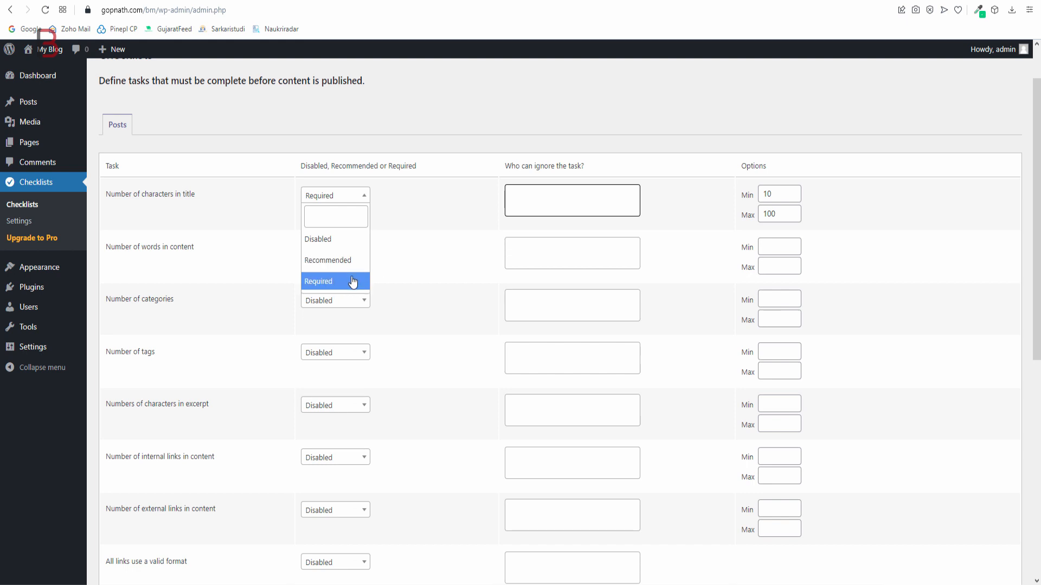
pyautogui.click(352, 281)
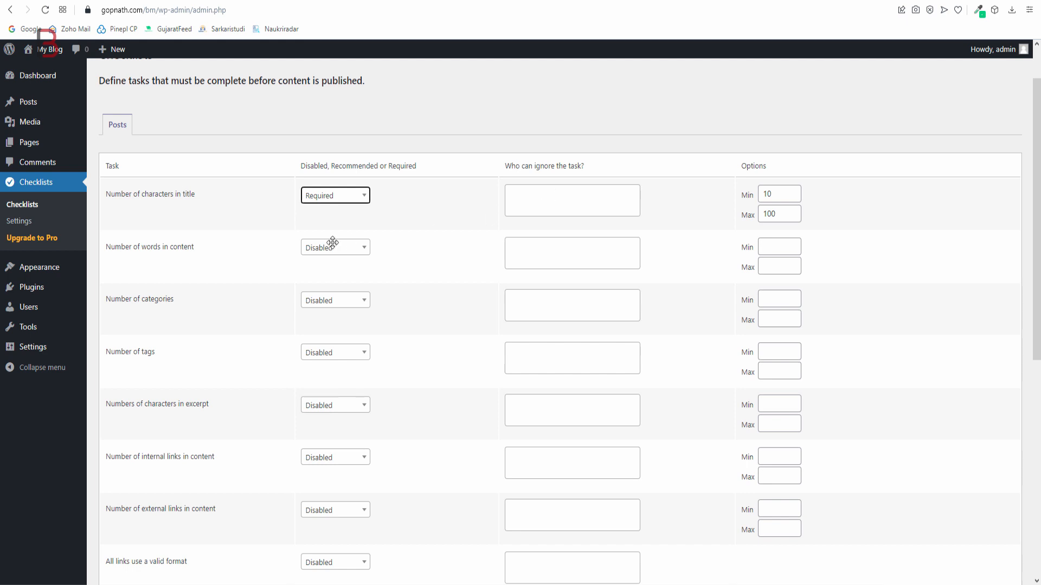
# Make the number of words in content Required, with a minimum of 500 and a maximum of 10000
pyautogui.scroll(-1, 215, 272)
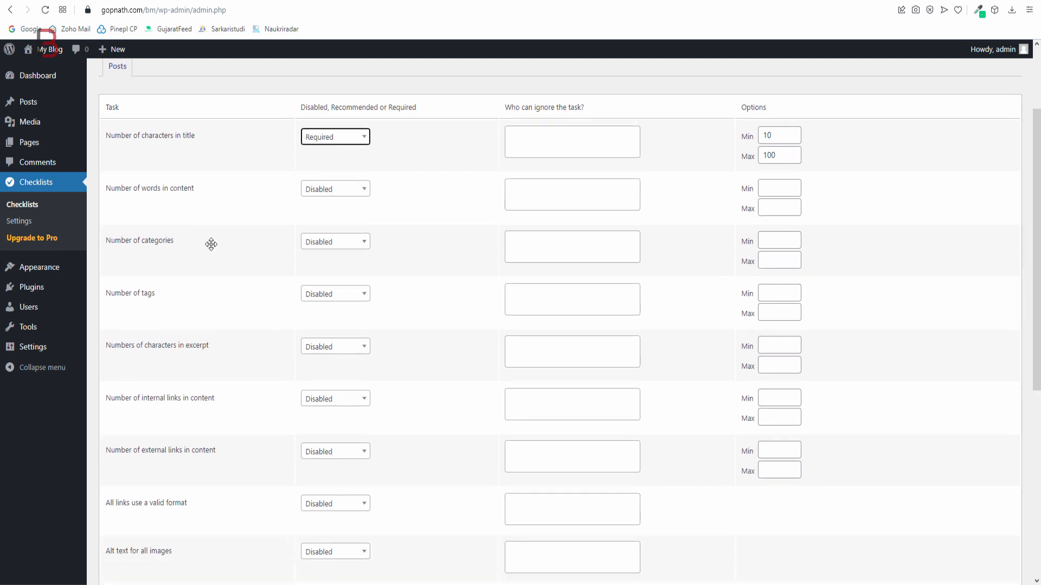
pyautogui.click(315, 191)
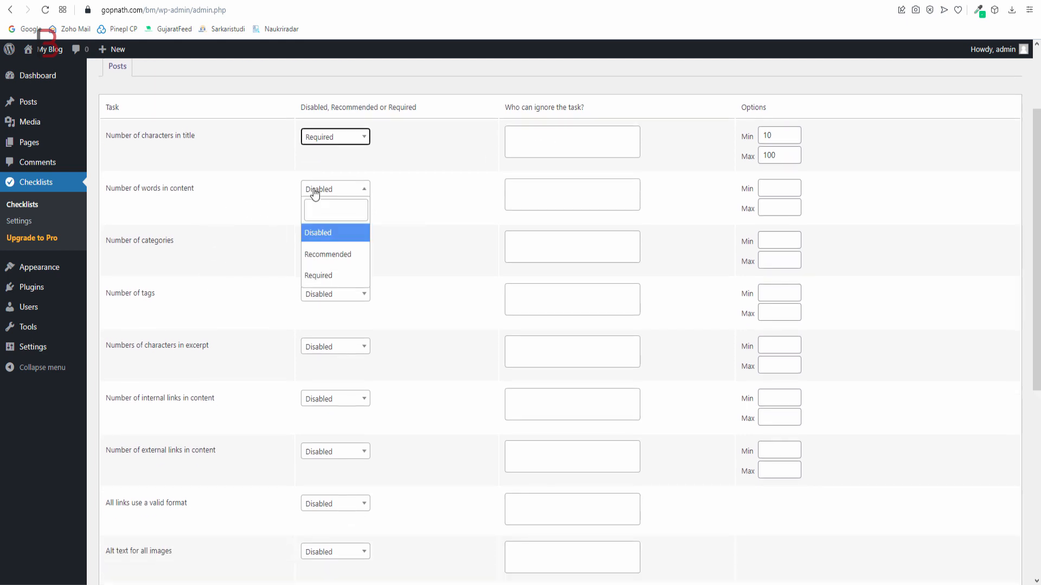
pyautogui.click(328, 275)
pyautogui.click(763, 189)
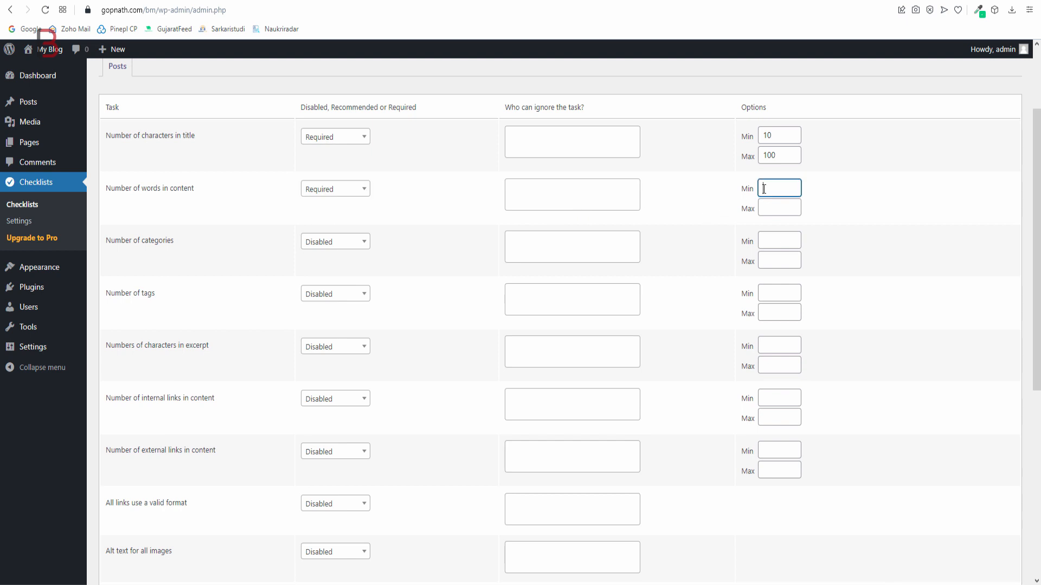
pyautogui.write('500')
pyautogui.click(773, 205)
pyautogui.write('1')
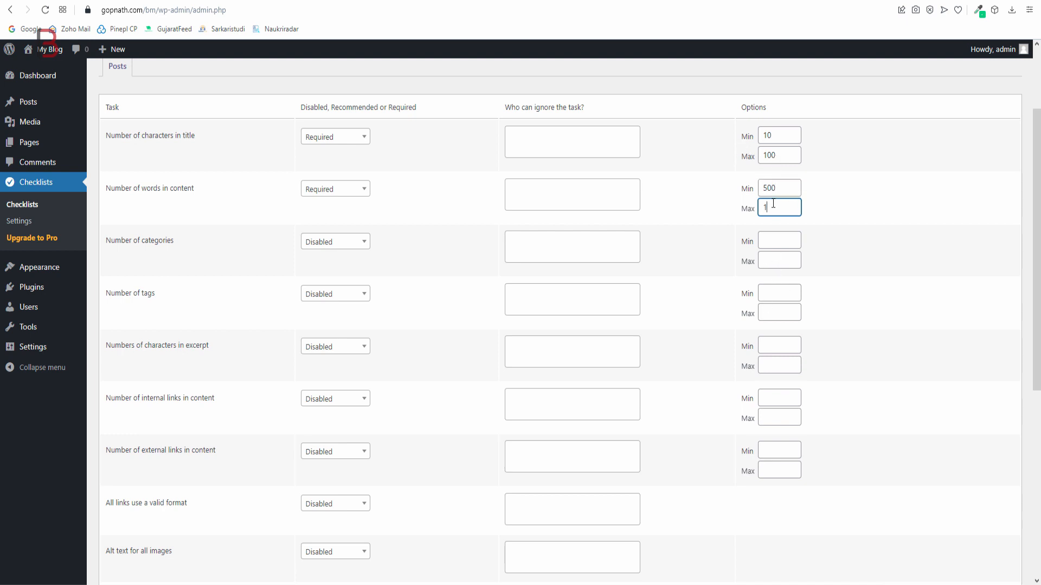
pyautogui.write('0000')
# Make the number of categories Required, with a minimum of 1 and a maximum of 3
pyautogui.scroll(-1, 237, 260)
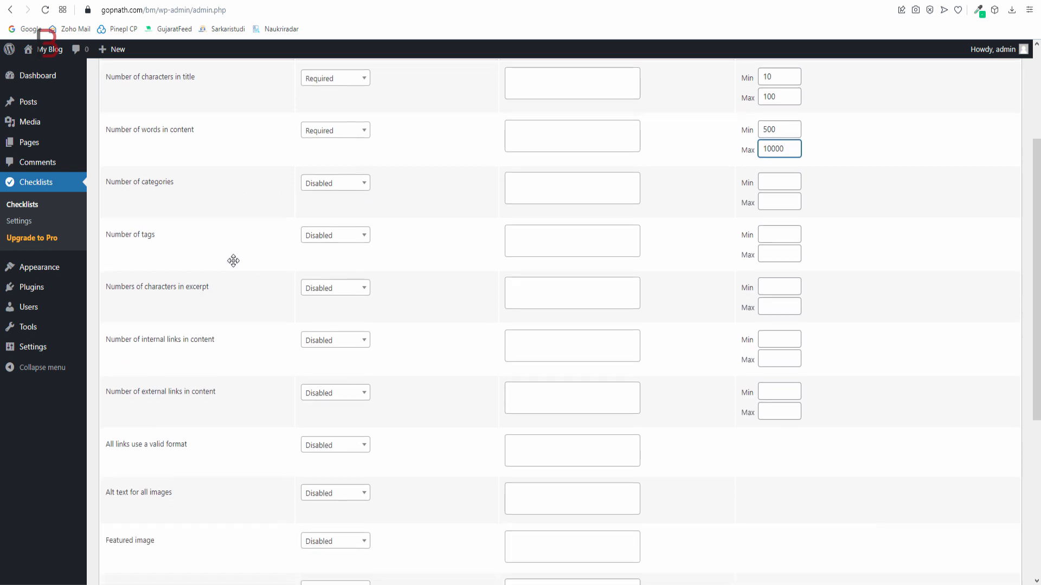
pyautogui.click(308, 187)
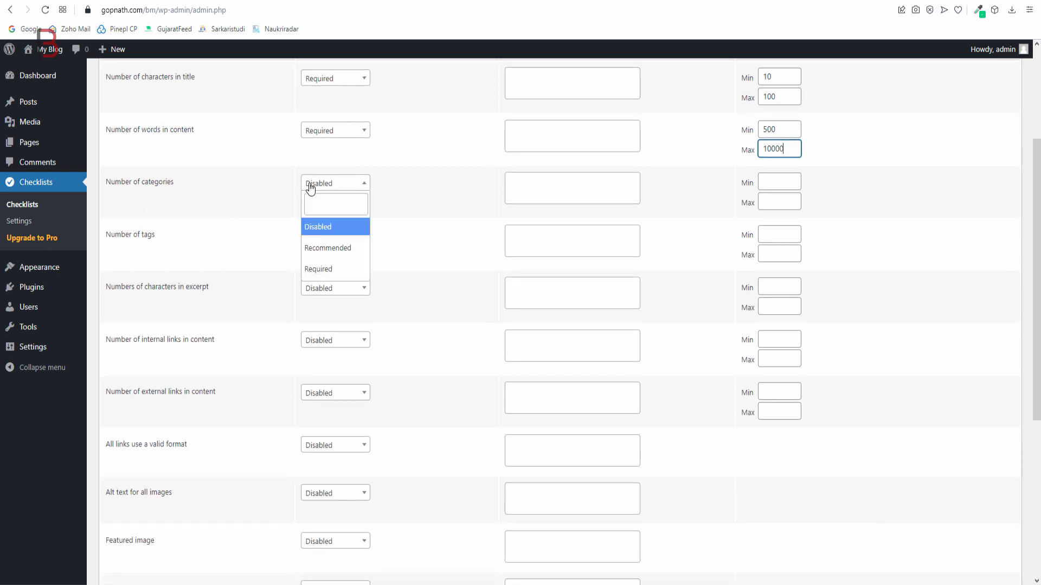
pyautogui.click(324, 269)
pyautogui.click(777, 187)
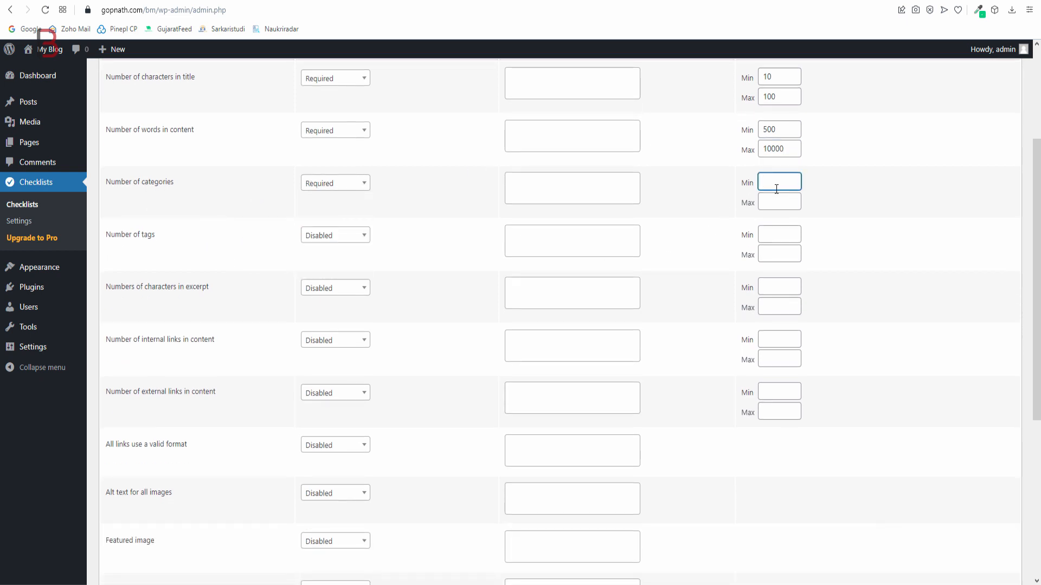
pyautogui.write('1')
pyautogui.click(777, 205)
pyautogui.write('3')
# Make the number of tags Required, with a minimum of 3 and a maximum of 5
pyautogui.click(314, 240)
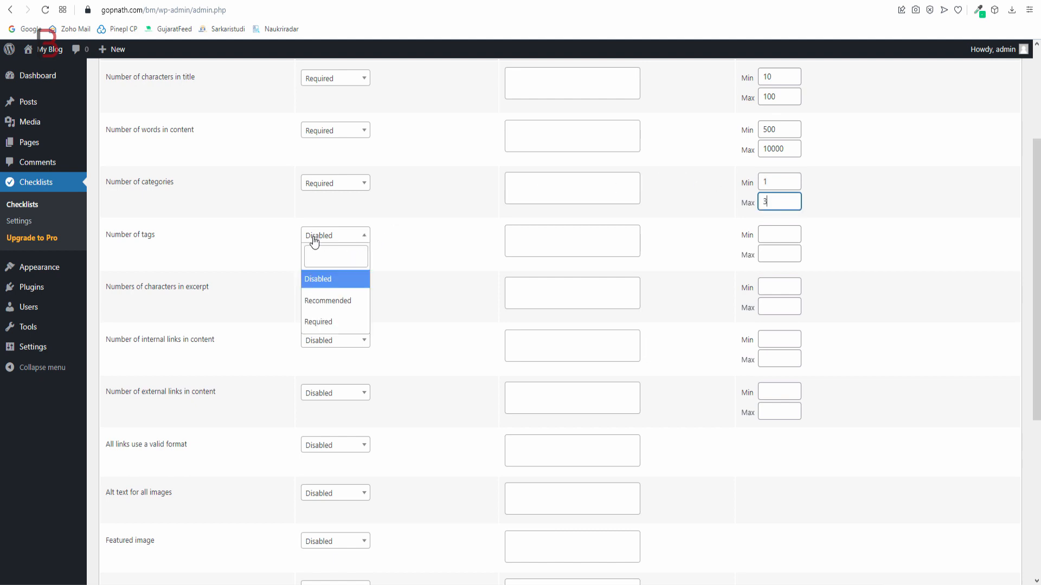
pyautogui.click(318, 323)
pyautogui.click(774, 230)
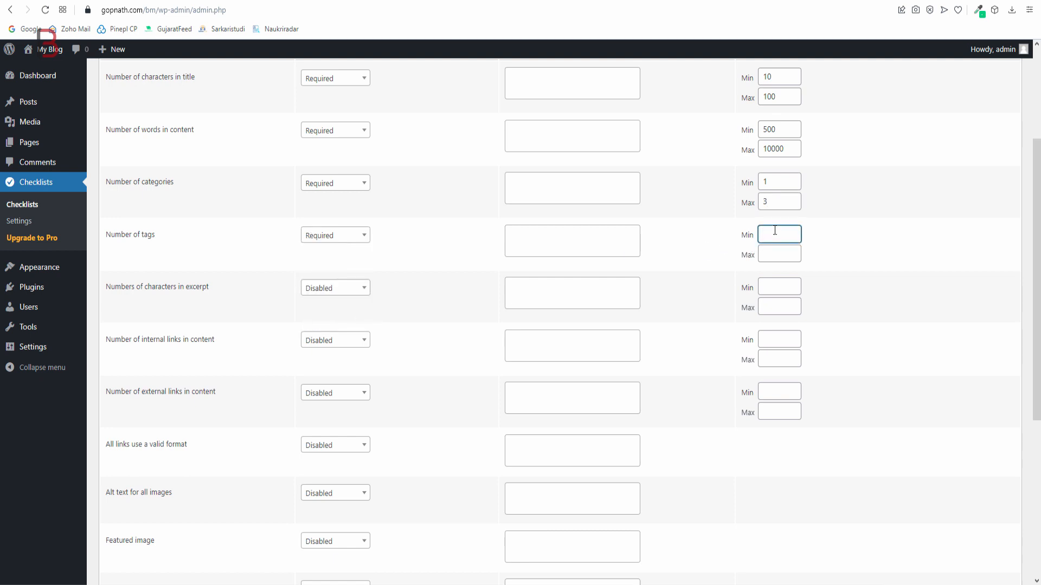
pyautogui.write('3')
pyautogui.click(771, 256)
pyautogui.write('5')
# Make the number of internal links in content Required, with a minimum of 5 and a maximum of 50
pyautogui.scroll(-1, 414, 320)
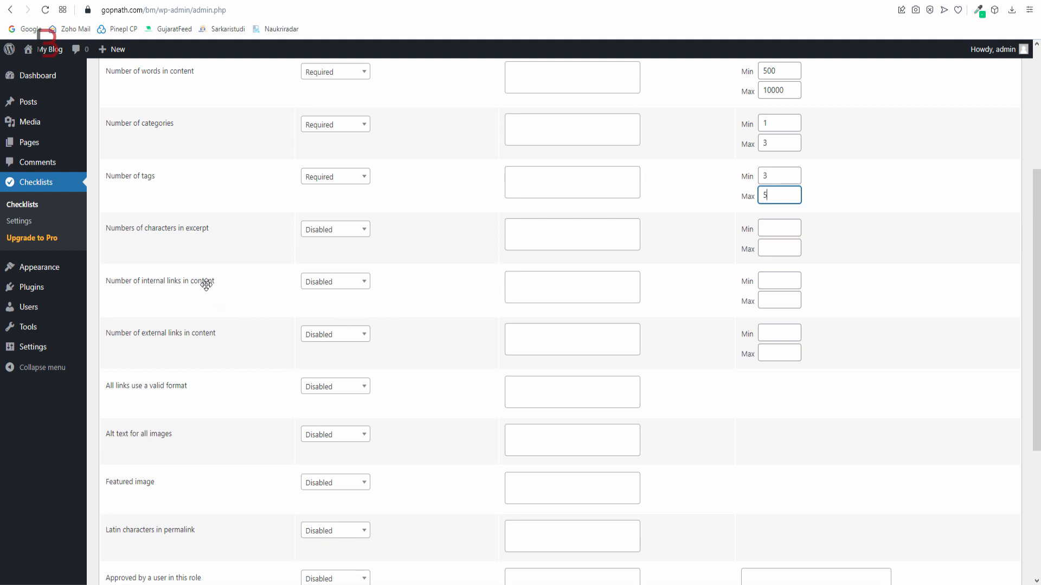
pyautogui.scroll(-2, 206, 284)
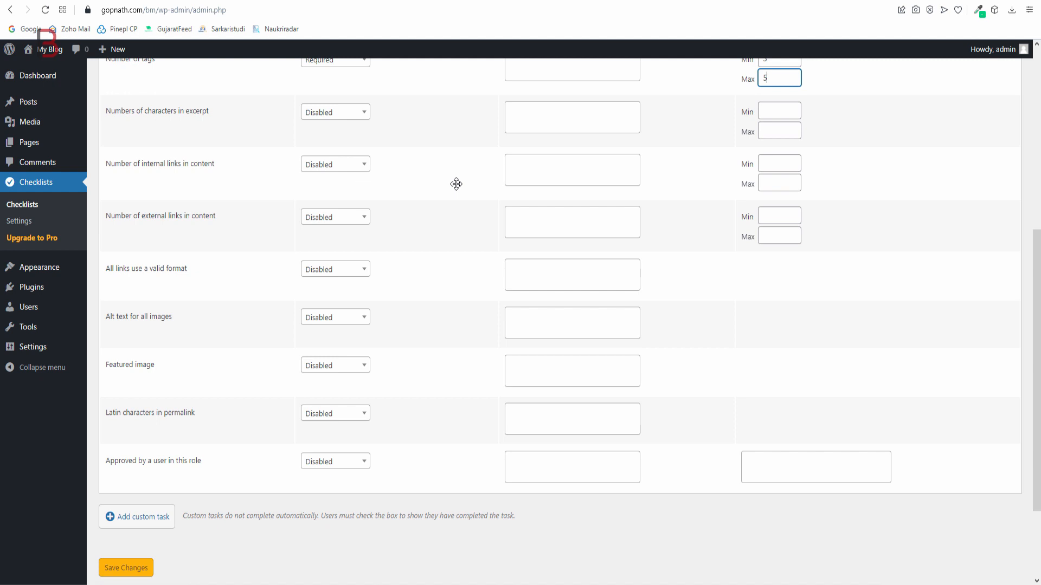
pyautogui.click(324, 168)
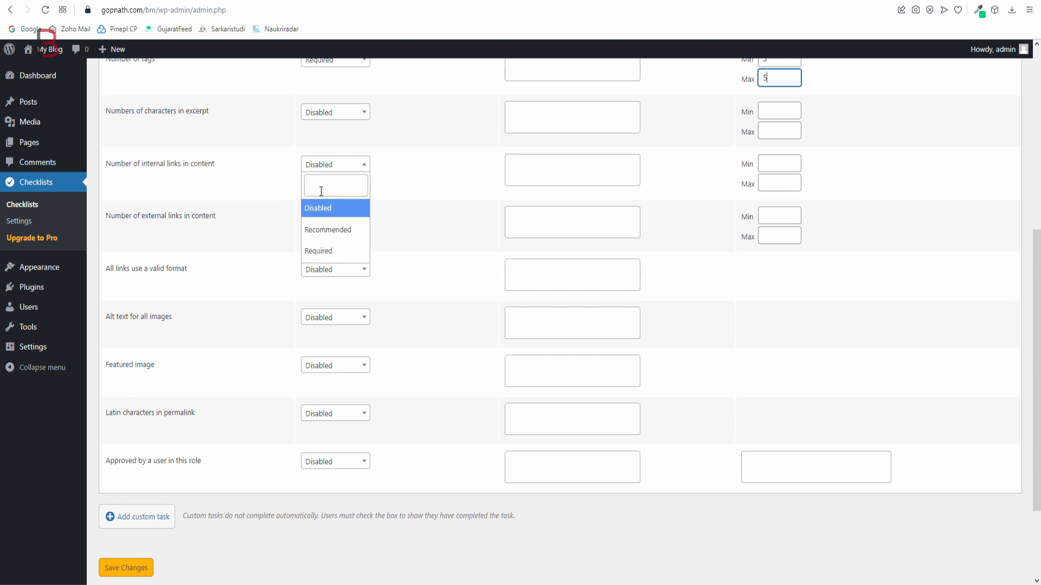
pyautogui.click(310, 250)
pyautogui.click(799, 164)
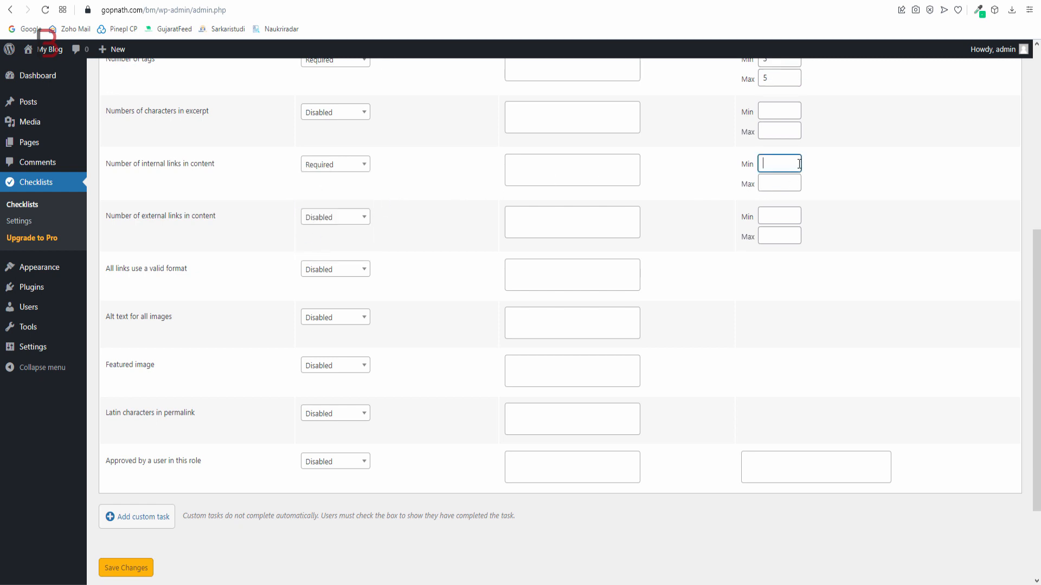
pyautogui.write('5')
pyautogui.click(789, 184)
pyautogui.write('20')
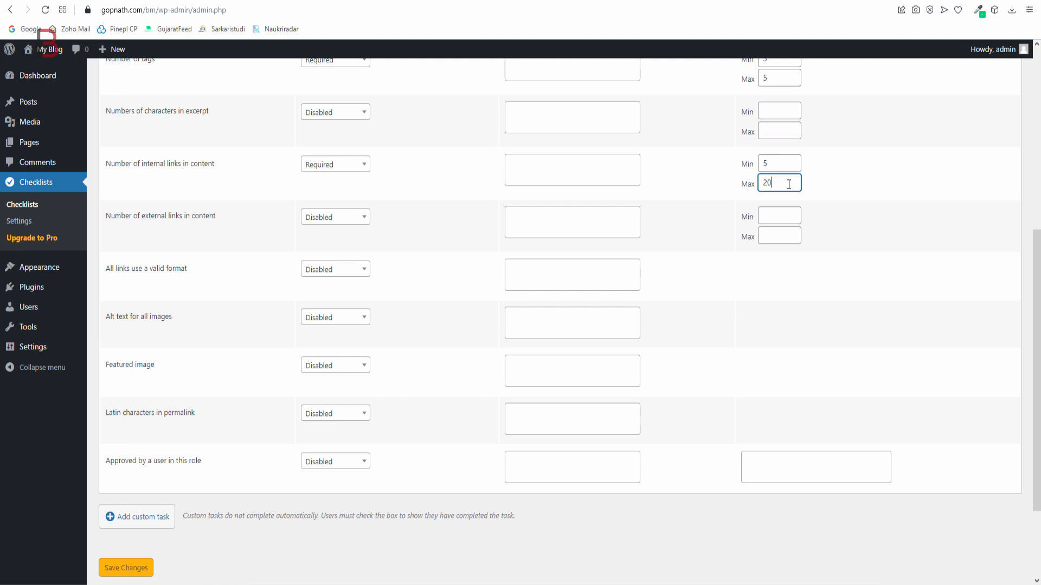
pyautogui.moveTo(789, 184); pyautogui.dragTo(731, 182)
pyautogui.write('50')
# Make the number of external links in content Required, with a minimum of 2 and a maximum of 5
pyautogui.click(341, 220)
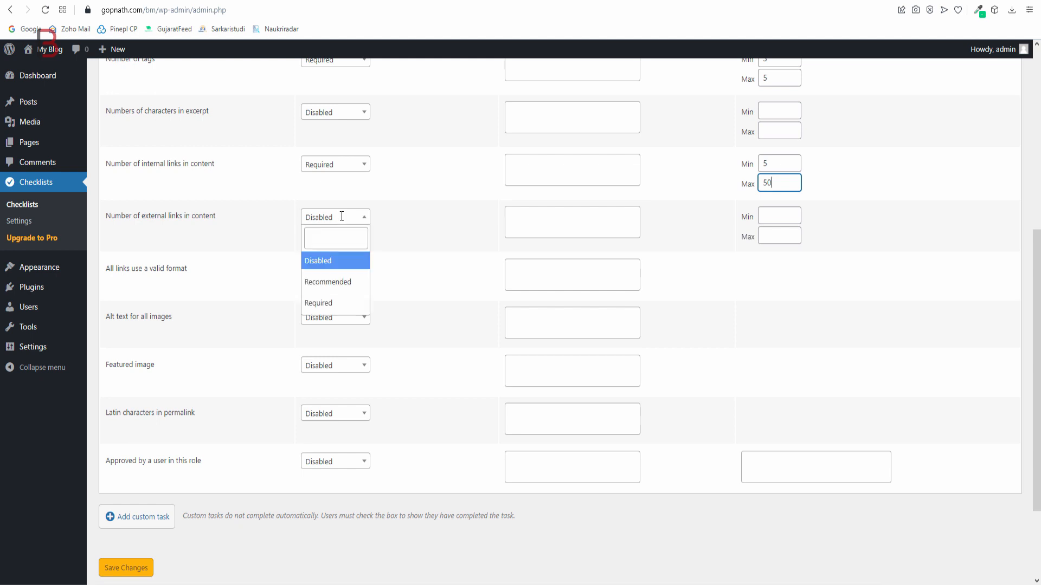
pyautogui.click(332, 303)
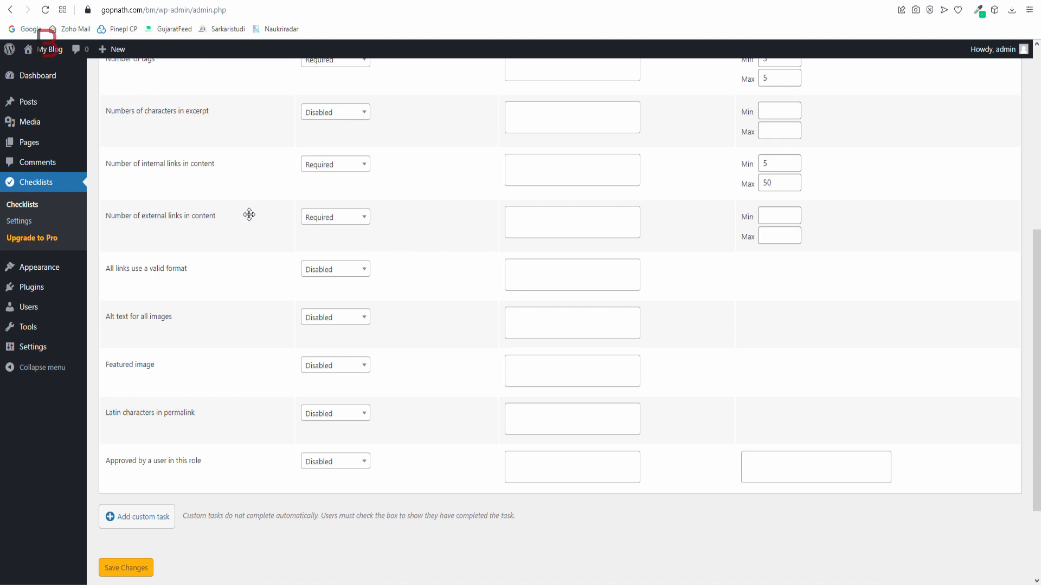
pyautogui.click(784, 216)
pyautogui.write('2')
pyautogui.click(769, 239)
pyautogui.write('5')
# Set both the alt text for all images task and the featured image task to Required
pyautogui.scroll(-1, 365, 281)
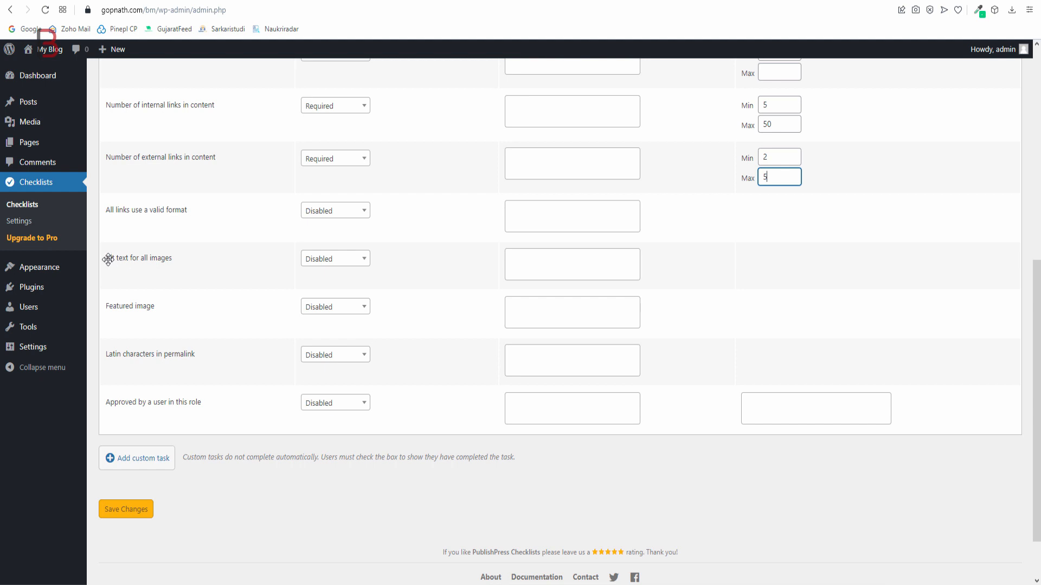
pyautogui.click(319, 261)
pyautogui.click(327, 345)
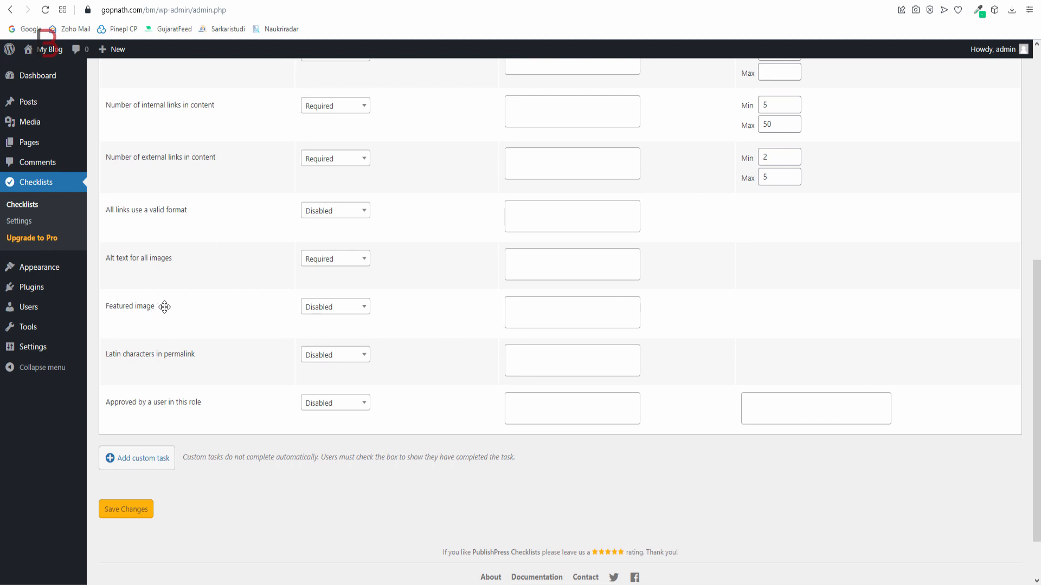
pyautogui.click(327, 308)
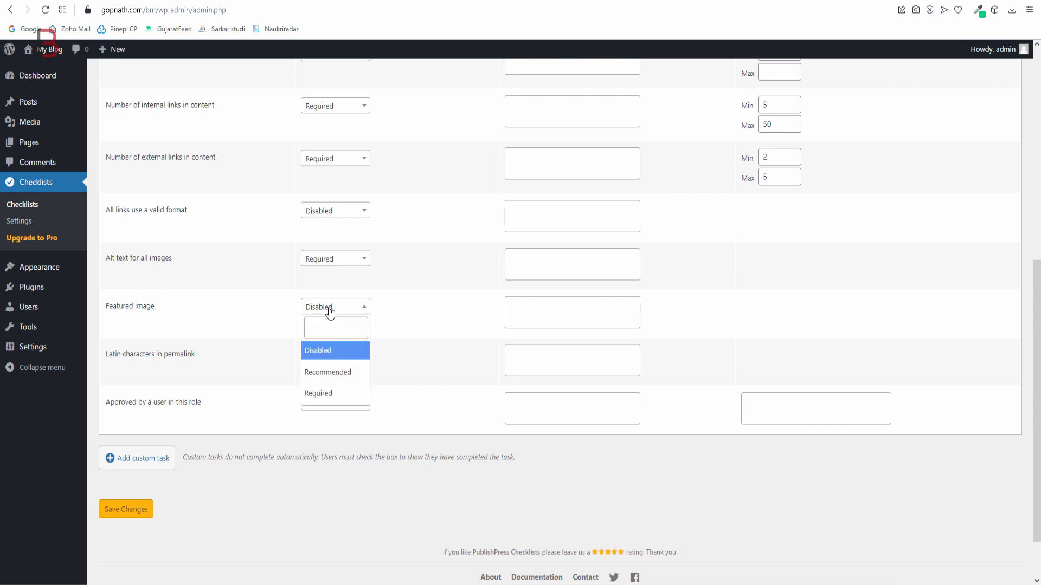
pyautogui.click(335, 401)
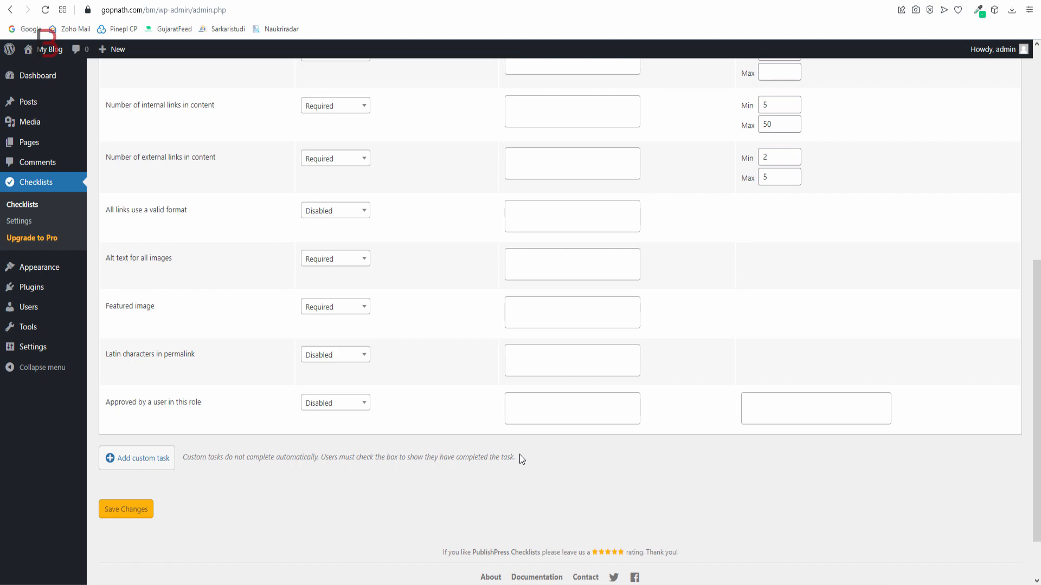
# Review the configured checklist tasks for posts and save the changes
pyautogui.scroll(8, 519, 456)
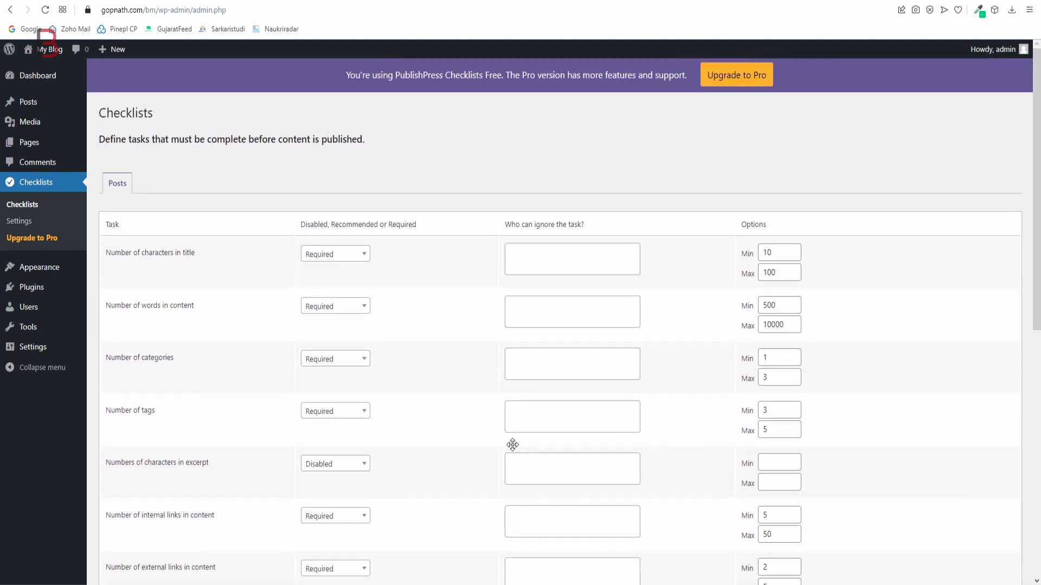
pyautogui.scroll(-3, 419, 269)
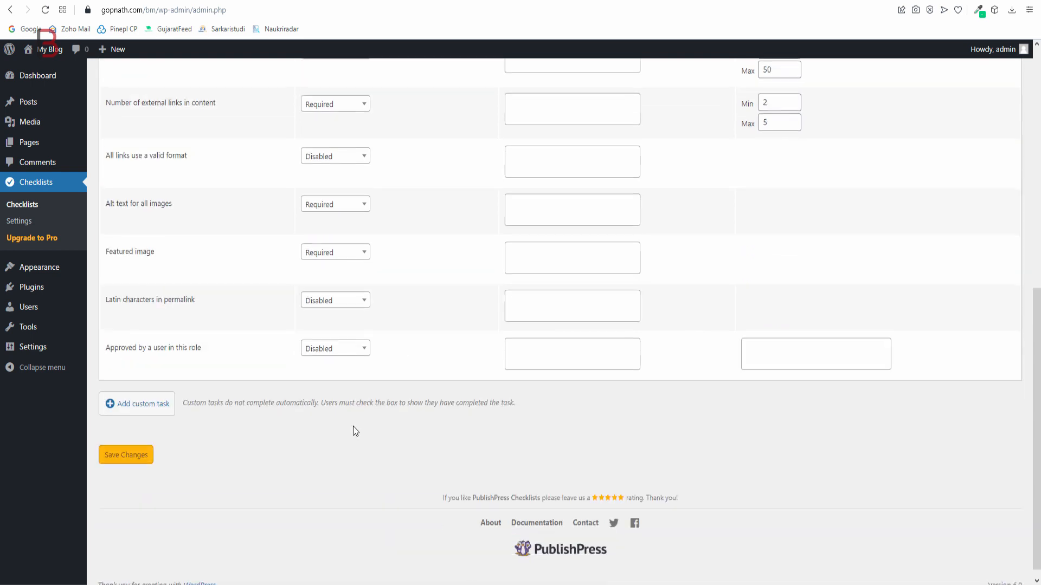
pyautogui.click(111, 443)
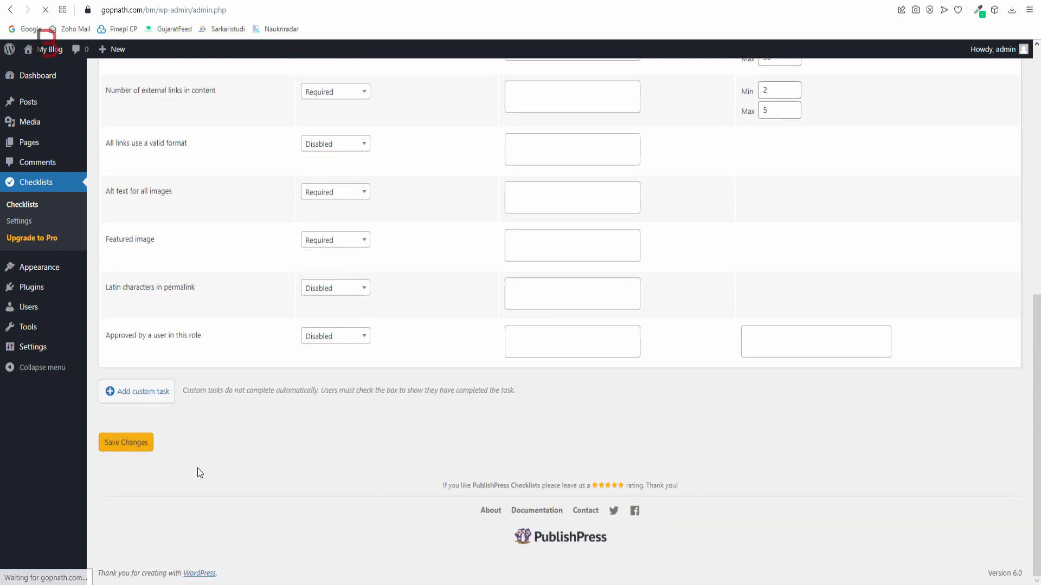
pyautogui.scroll(-1, 380, 291)
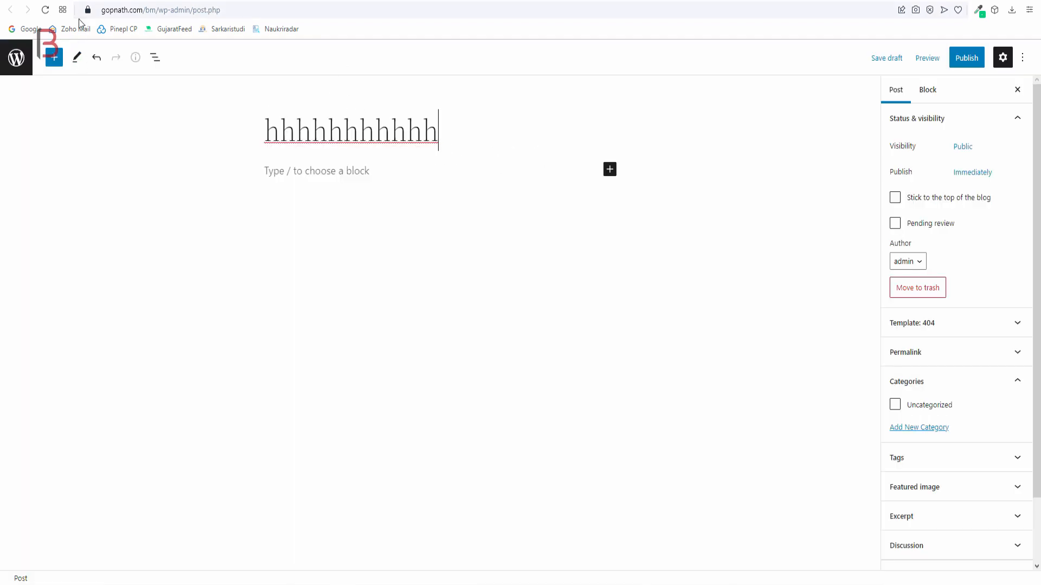
# Reload the post editor, add the paragraph "nnnnnnnn" to the body, and check the post's Checklist requirements
pyautogui.click(45, 10)
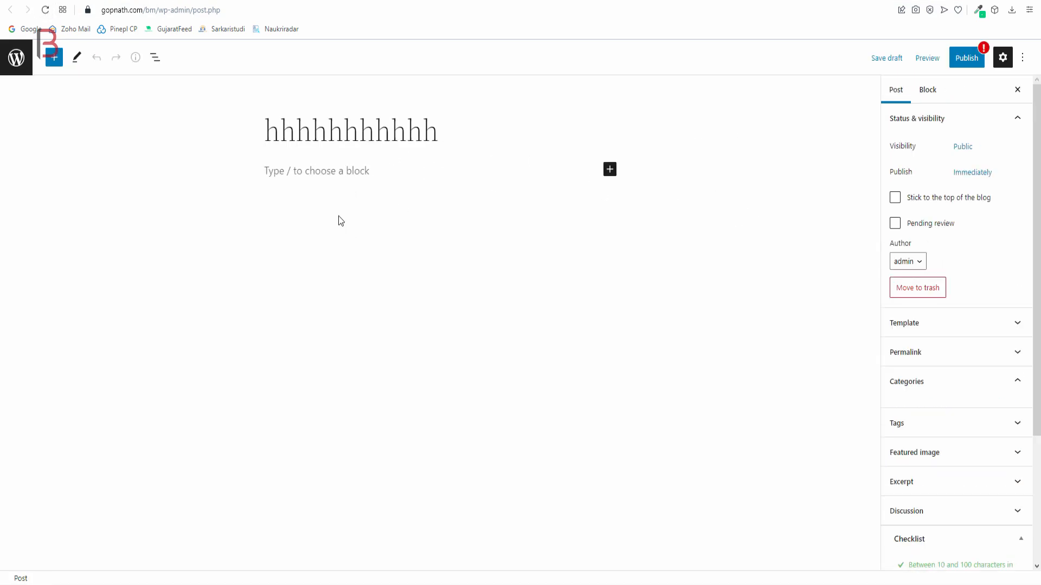
pyautogui.click(347, 172)
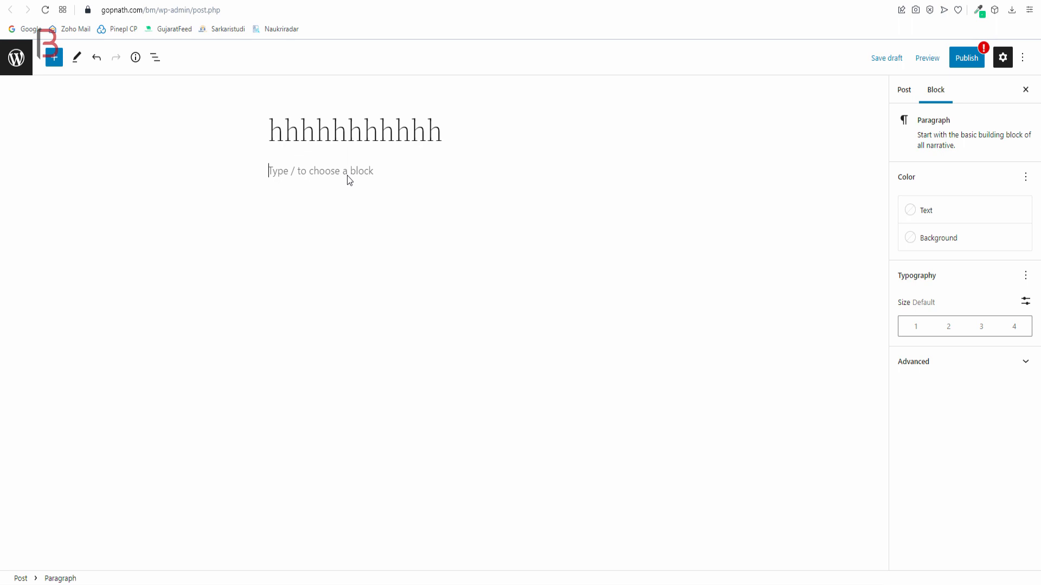
pyautogui.write('nnnnnnnn')
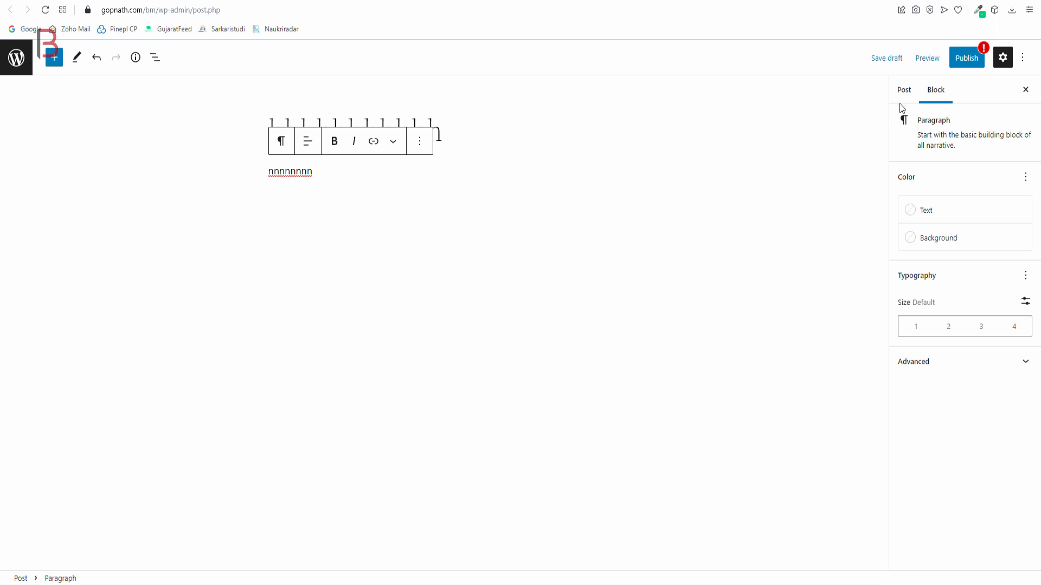
pyautogui.click(904, 89)
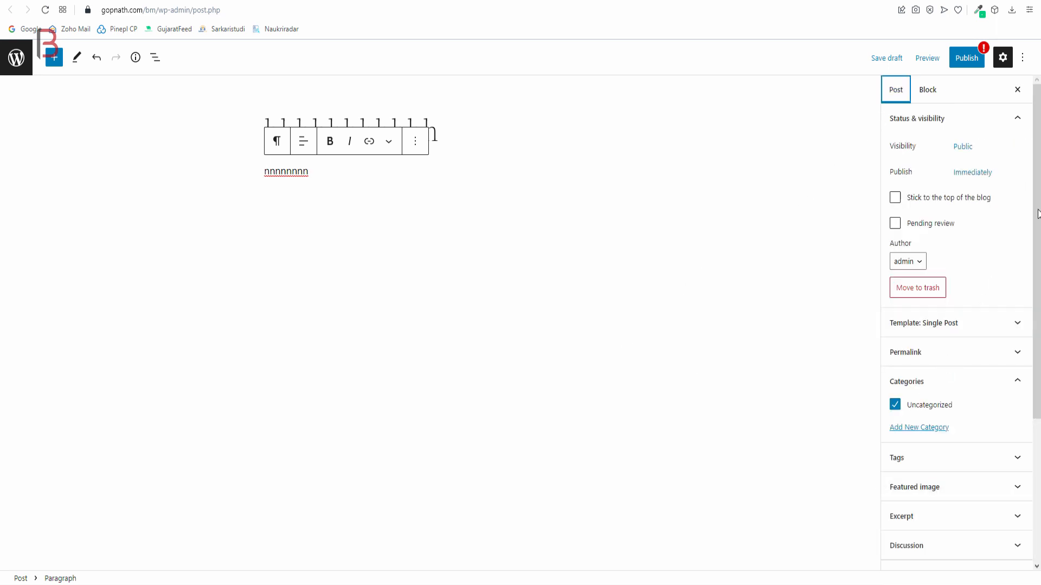
pyautogui.moveTo(1038, 193); pyautogui.dragTo(1036, 381)
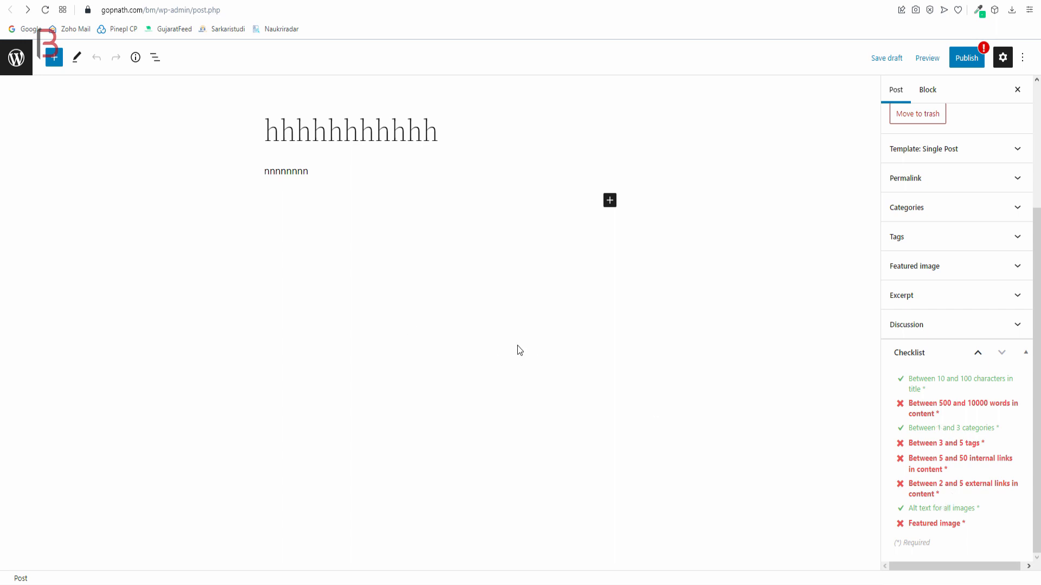
# Paste the long MilesWeb VPS hosting article into the post body to test the content requirements
pyautogui.moveTo(319, 179); pyautogui.dragTo(235, 166)
pyautogui.click(332, 169)
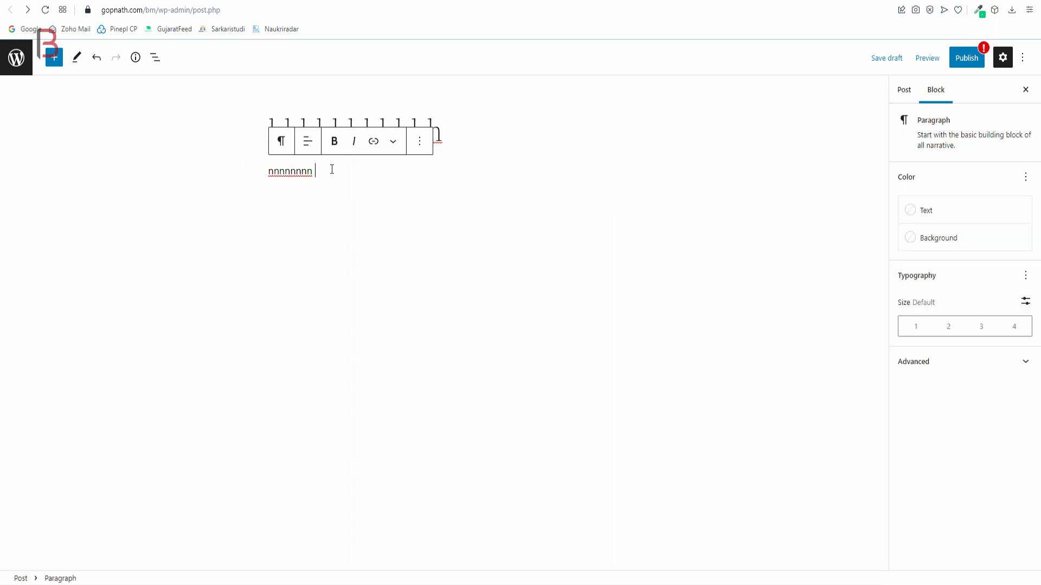
pyautogui.hotkey('ctrl', 'b')
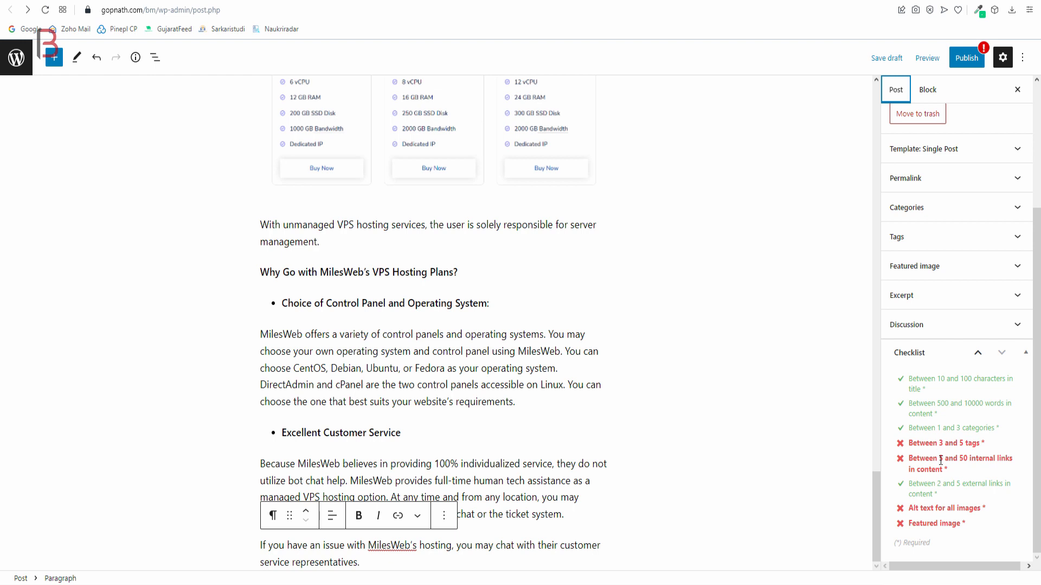
# Add the tags "gggg", "gggm" and "ttt" to the post
pyautogui.click(1004, 243)
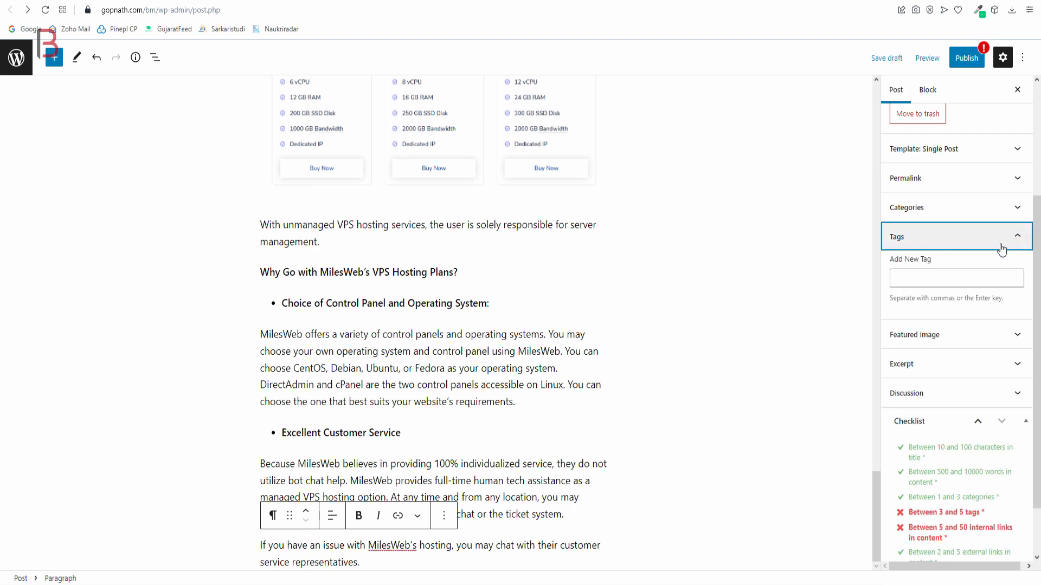
pyautogui.click(960, 274)
pyautogui.write('gggg')
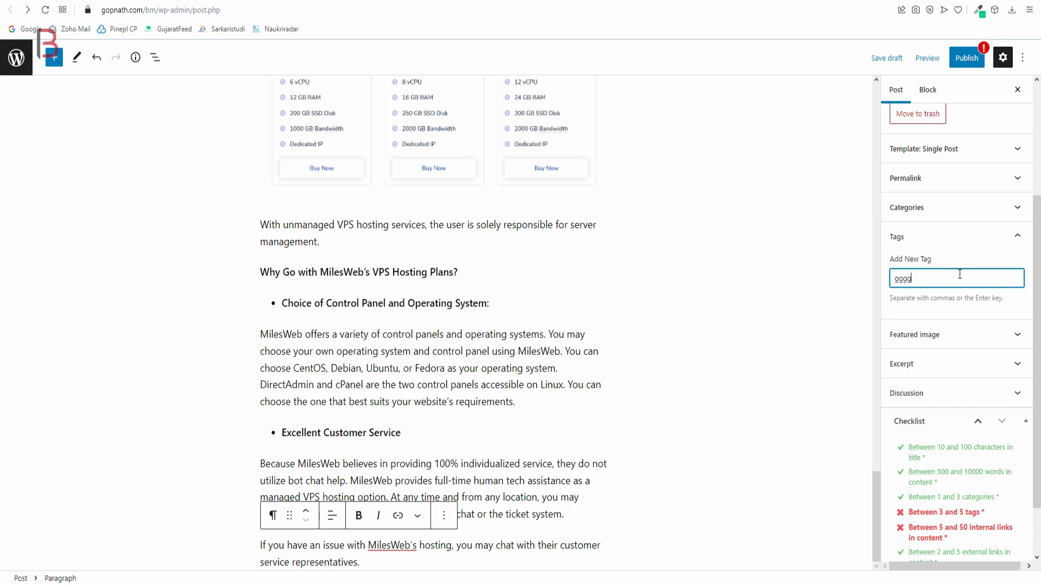
pyautogui.press('Return')
pyautogui.write('gggm')
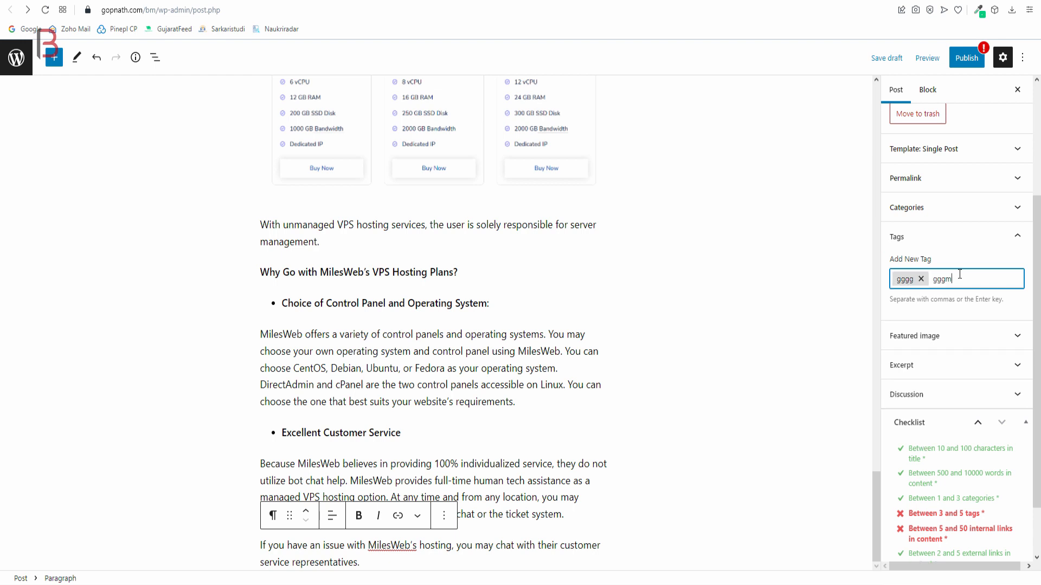
pyautogui.press('Return')
pyautogui.write('ttt')
pyautogui.press('Return')
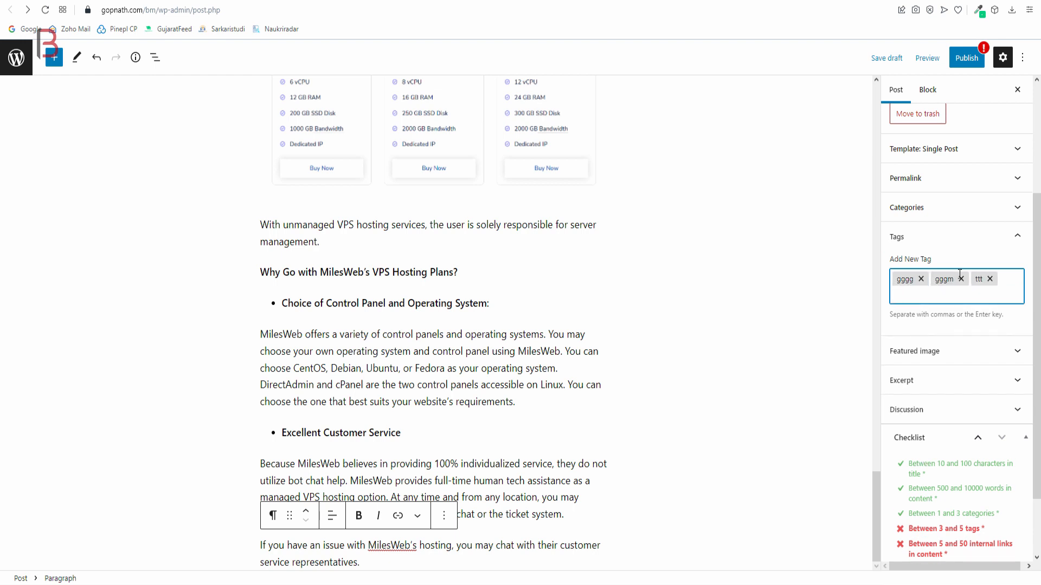
# Set the alt text of the "Fully Managed Linux VPS Hosting" banner image to "hghghghgh"
pyautogui.scroll(-2, 933, 437)
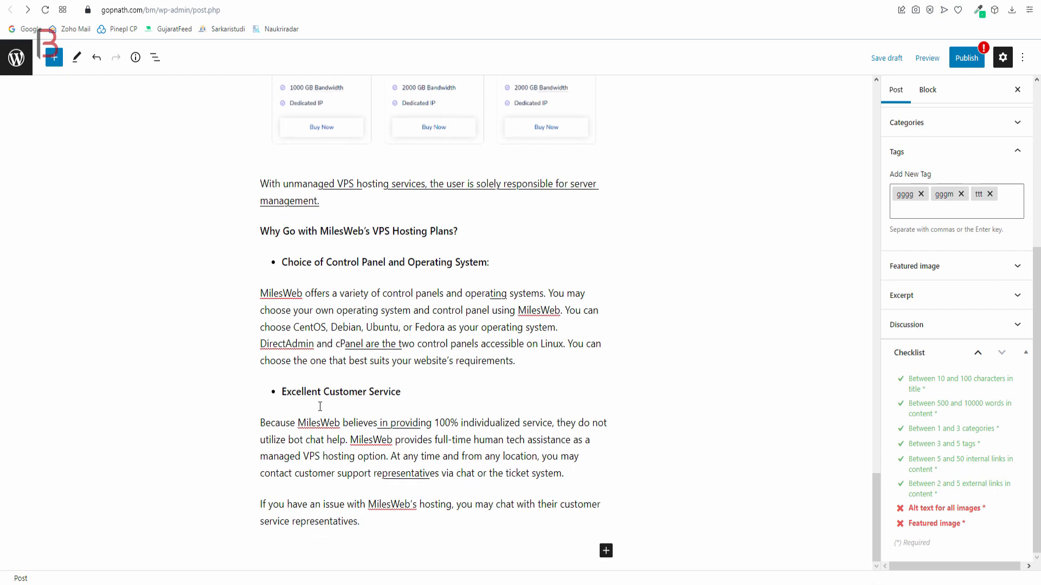
pyautogui.scroll(10, 320, 407)
pyautogui.scroll(20, 319, 410)
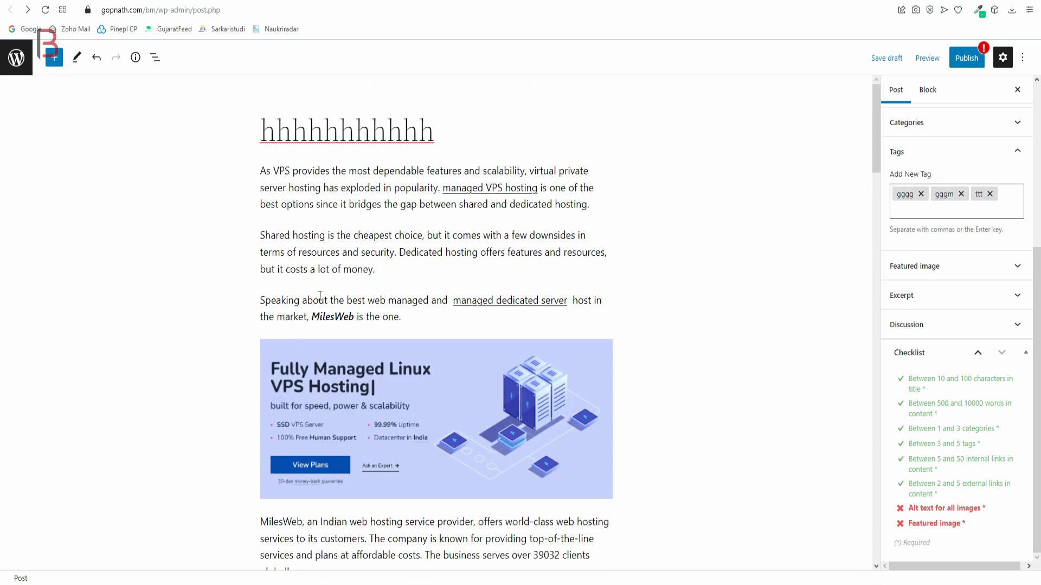
pyautogui.scroll(-1, 417, 365)
pyautogui.click(418, 326)
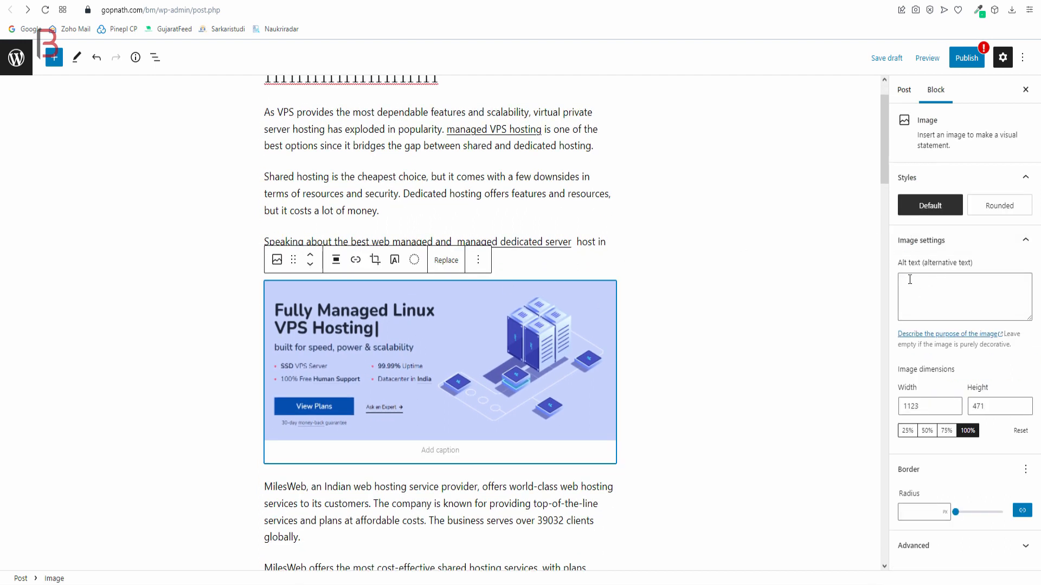
pyautogui.click(939, 293)
pyautogui.write('hghghghgh')
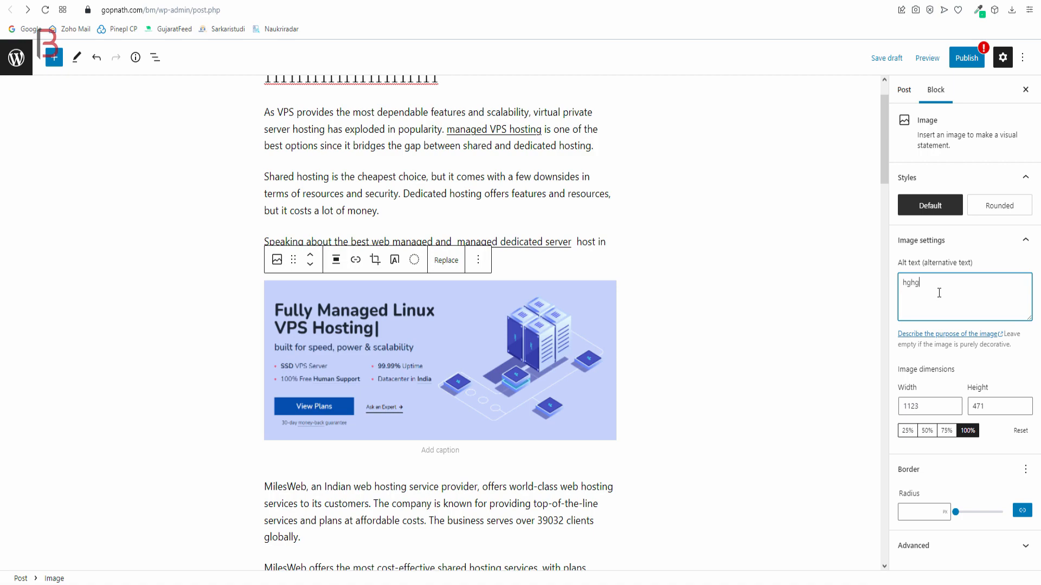
pyautogui.click(1026, 245)
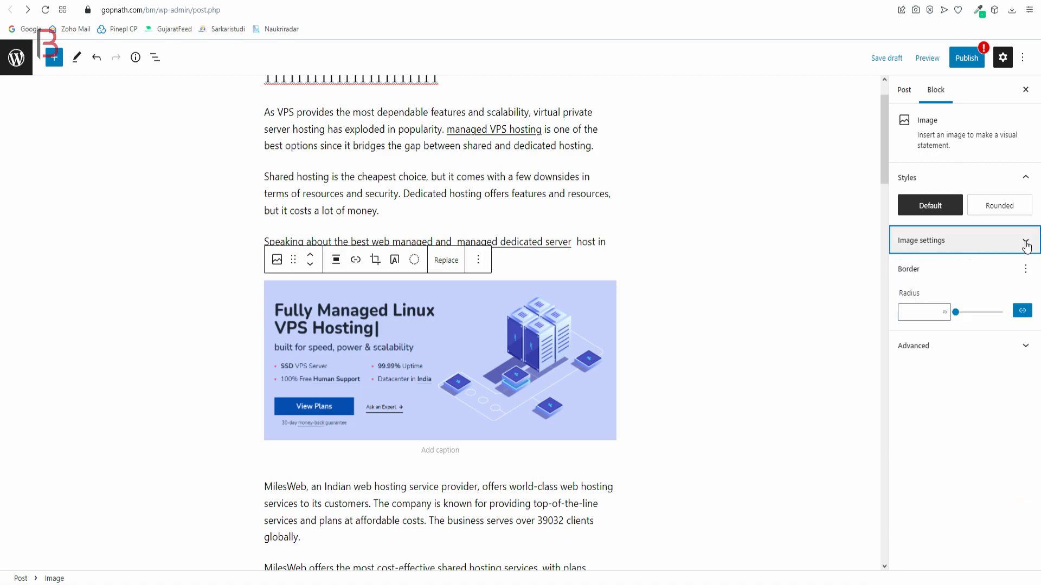
# Set the alt text of the V1–V10 pricing plans image to "fhgghgh" and check the post's Checklist requirements
pyautogui.scroll(-13, 574, 347)
pyautogui.scroll(-5, 549, 303)
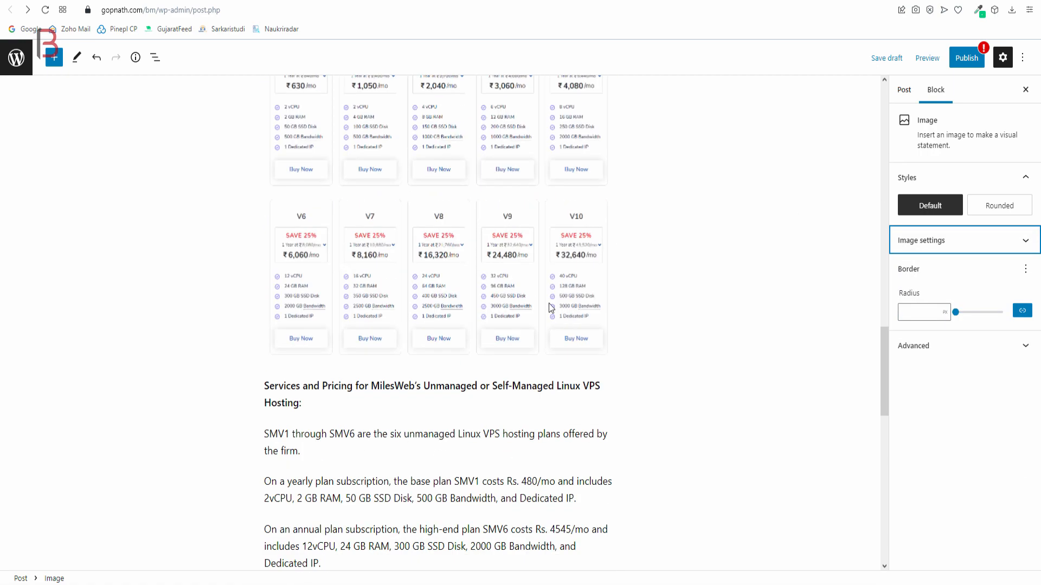
pyautogui.click(521, 139)
pyautogui.click(989, 287)
pyautogui.write('hghghgh')
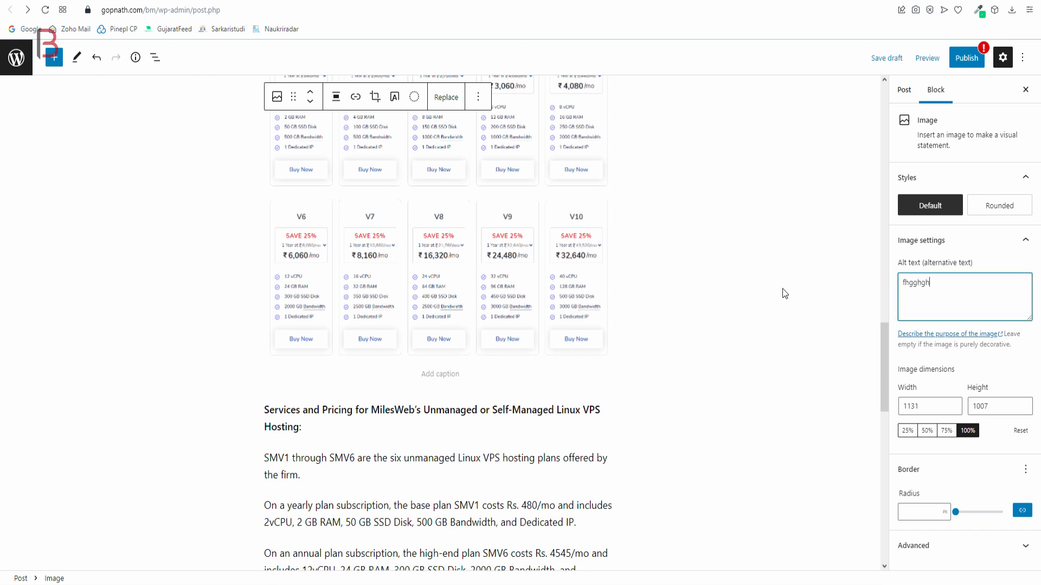
pyautogui.click(745, 272)
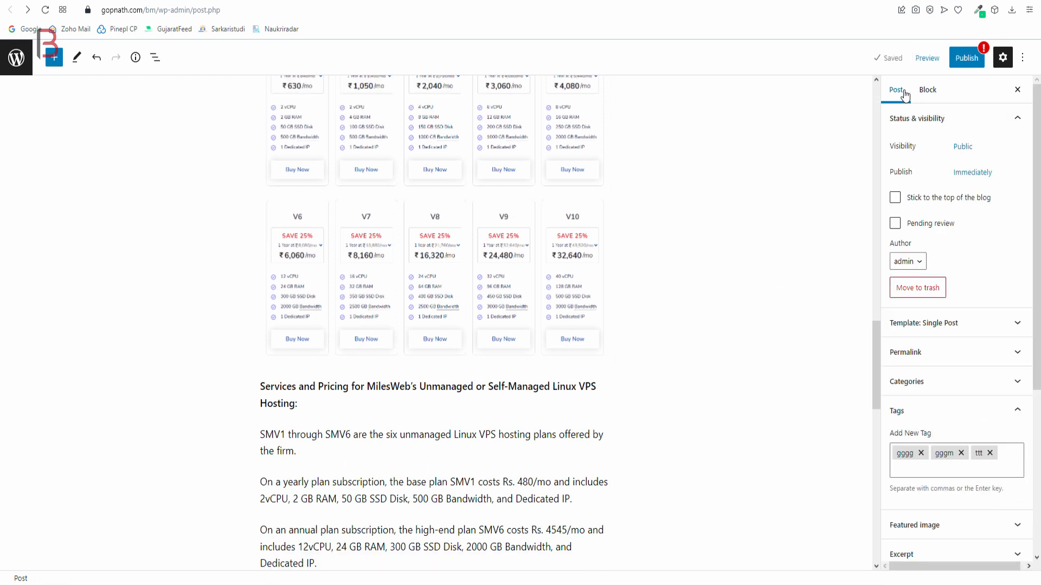
pyautogui.scroll(-5, 971, 399)
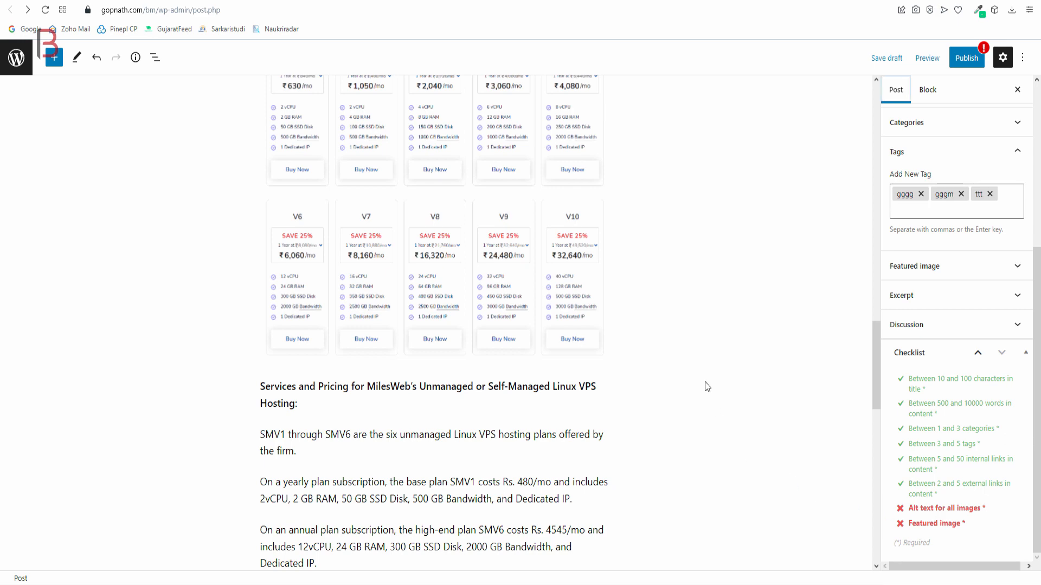
# Set the alt text of the SMV1–SMV6 pricing plans image to "ghgfgh" and recheck the post's Checklist
pyautogui.scroll(-8, 444, 460)
pyautogui.click(443, 243)
pyautogui.click(1008, 291)
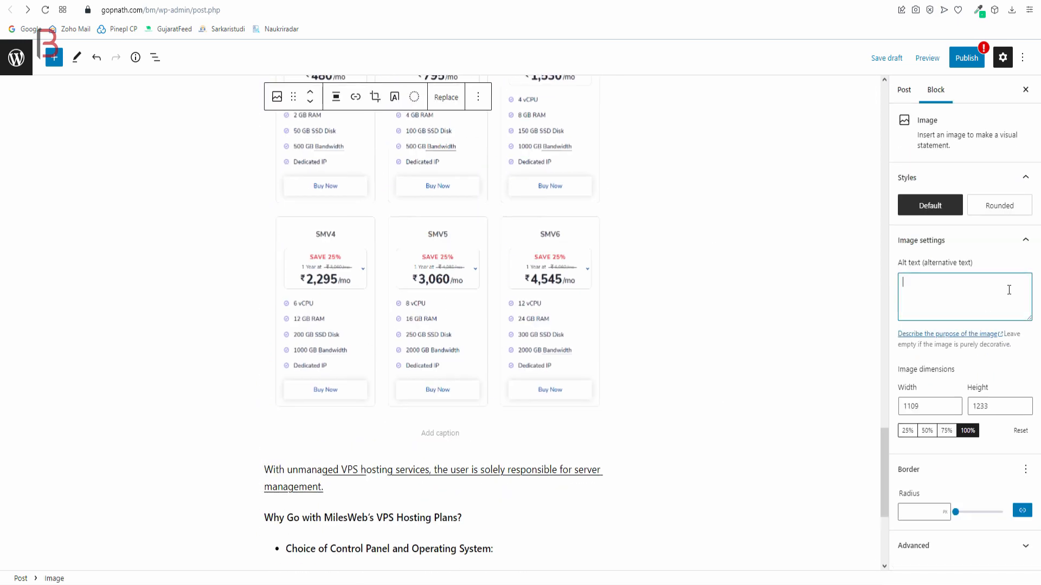
pyautogui.write('ghgfgh')
pyautogui.click(737, 298)
pyautogui.scroll(-2, 727, 313)
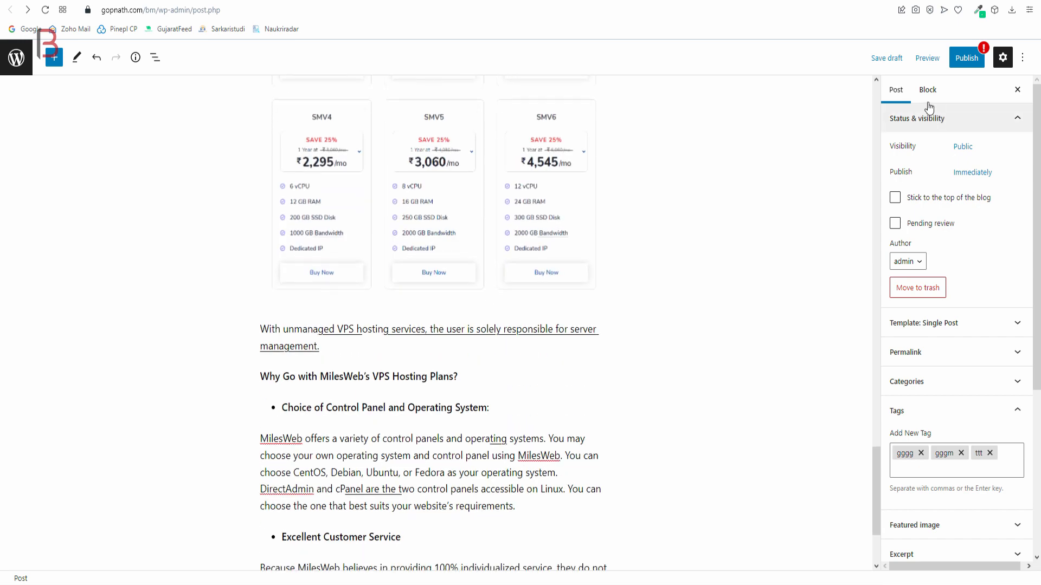
pyautogui.click(896, 90)
pyautogui.scroll(-5, 965, 488)
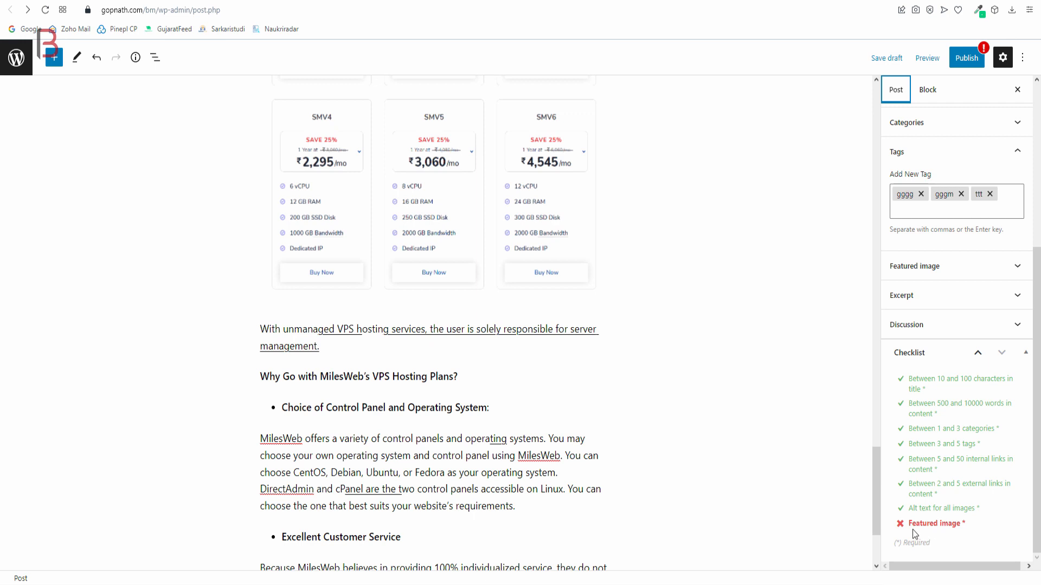
# Upload the "DHRUV ડીજીટલ" logo PNG from the recent downloads and set it as the post's featured image
pyautogui.scroll(5, 952, 233)
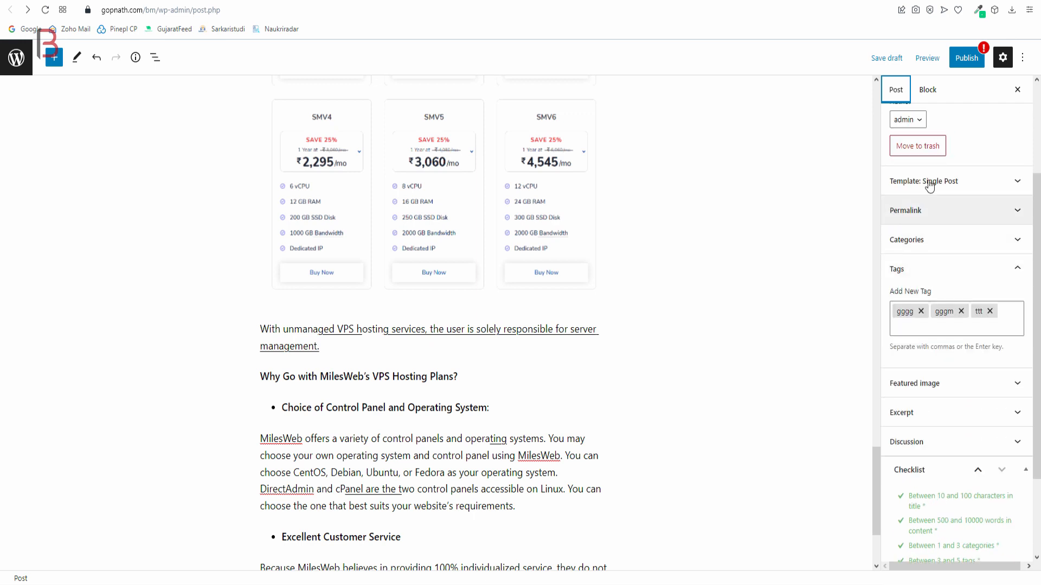
pyautogui.scroll(-5, 954, 272)
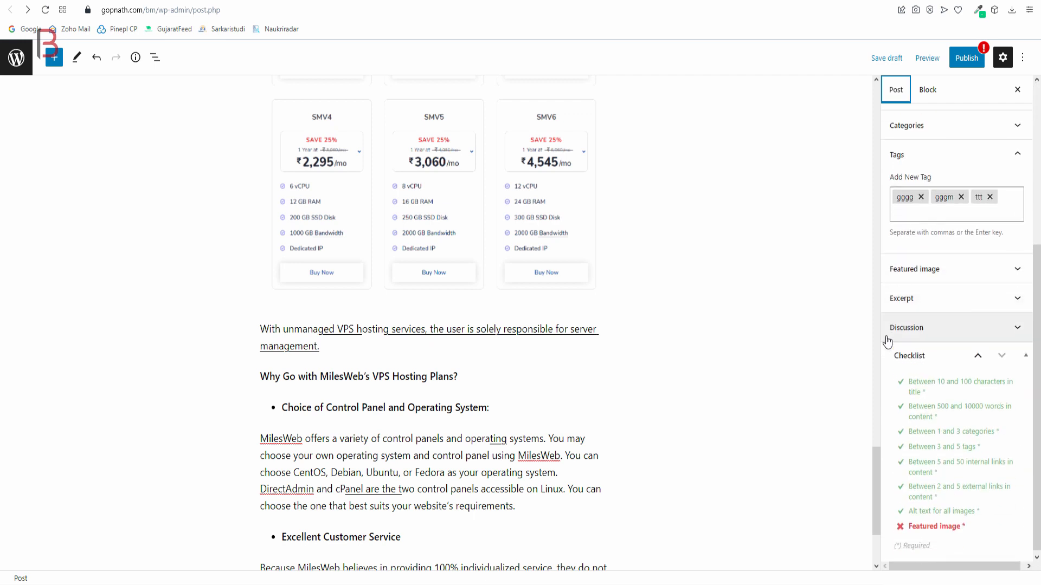
pyautogui.click(938, 274)
pyautogui.click(933, 309)
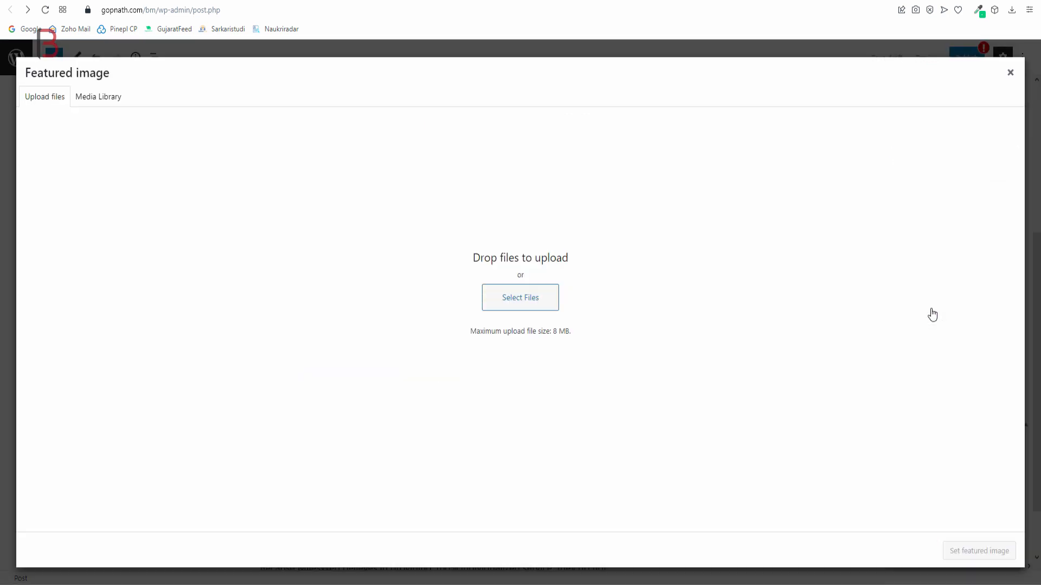
pyautogui.click(506, 304)
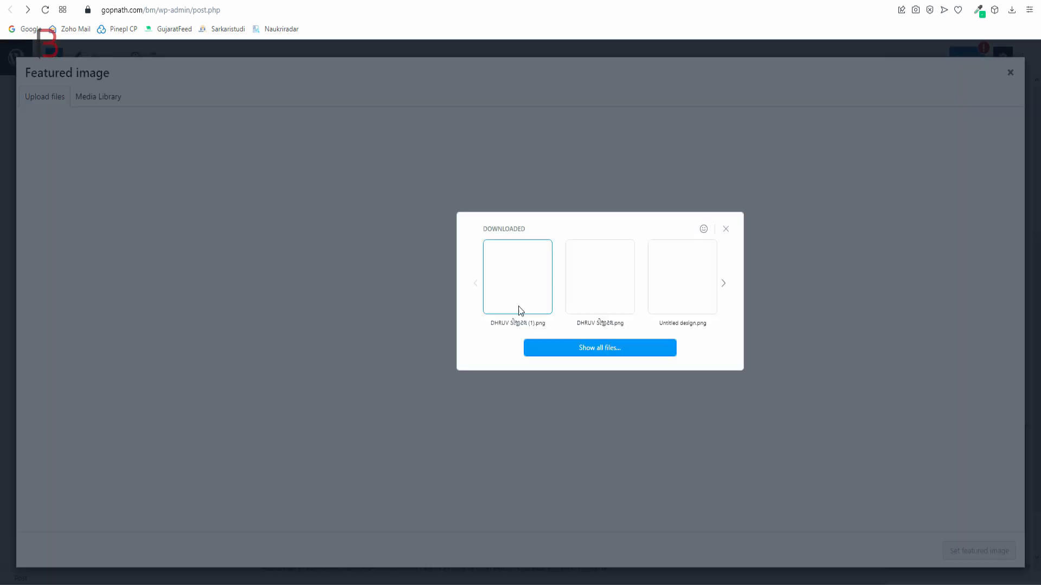
pyautogui.click(594, 286)
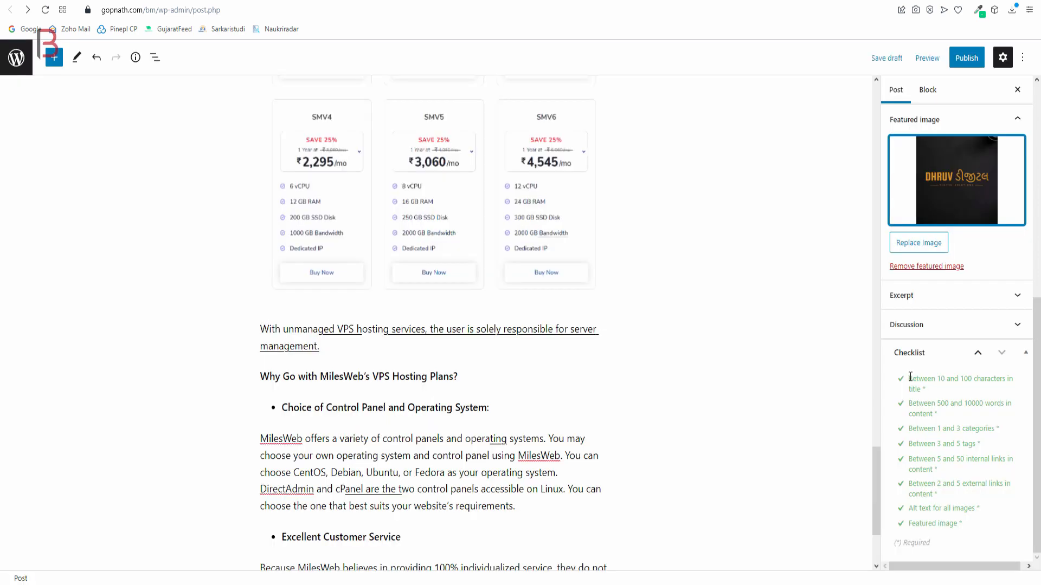
# Review the post's Checklist requirements and view the pre-publish confirmation, cancelling it without publishing
pyautogui.moveTo(910, 377); pyautogui.dragTo(973, 526)
pyautogui.click(971, 522)
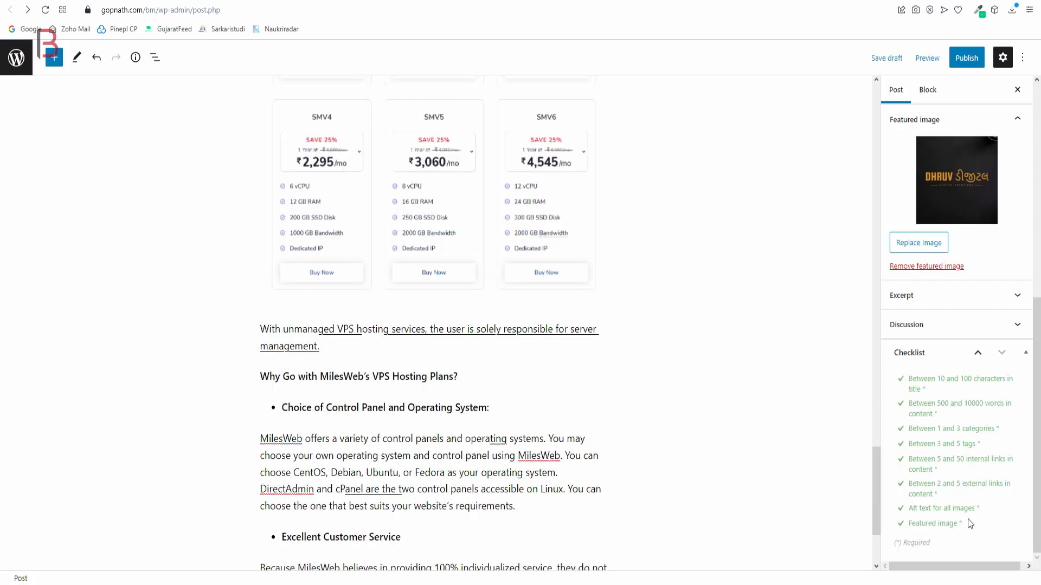
pyautogui.click(967, 60)
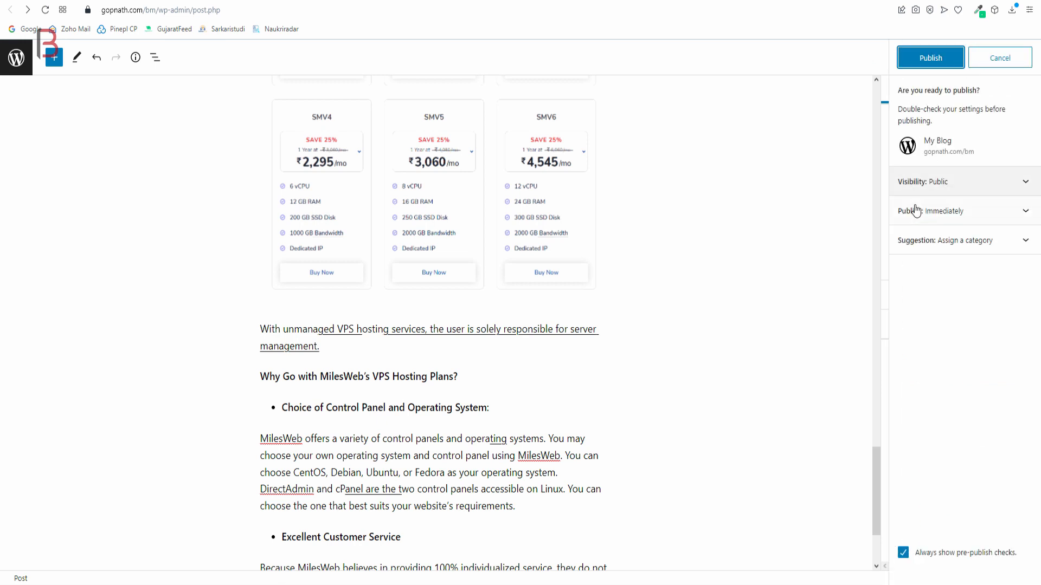
pyautogui.click(994, 58)
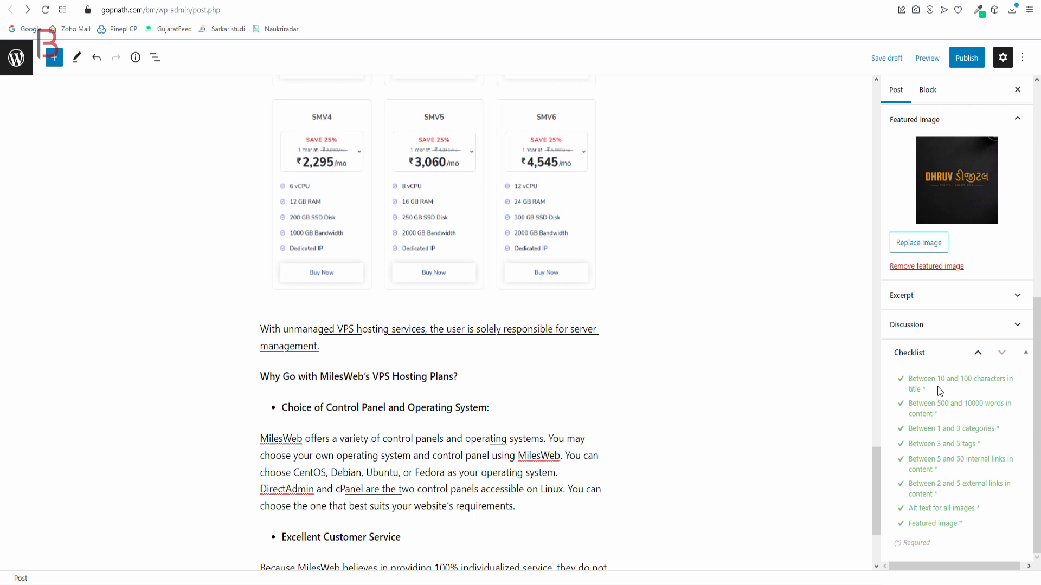
pyautogui.moveTo(938, 387); pyautogui.dragTo(910, 378)
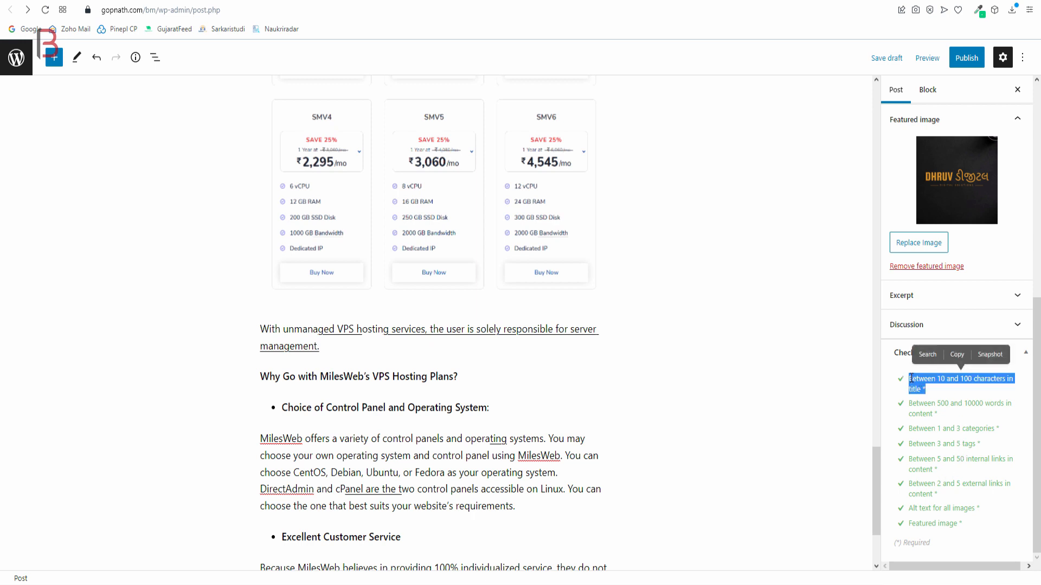
pyautogui.click(957, 442)
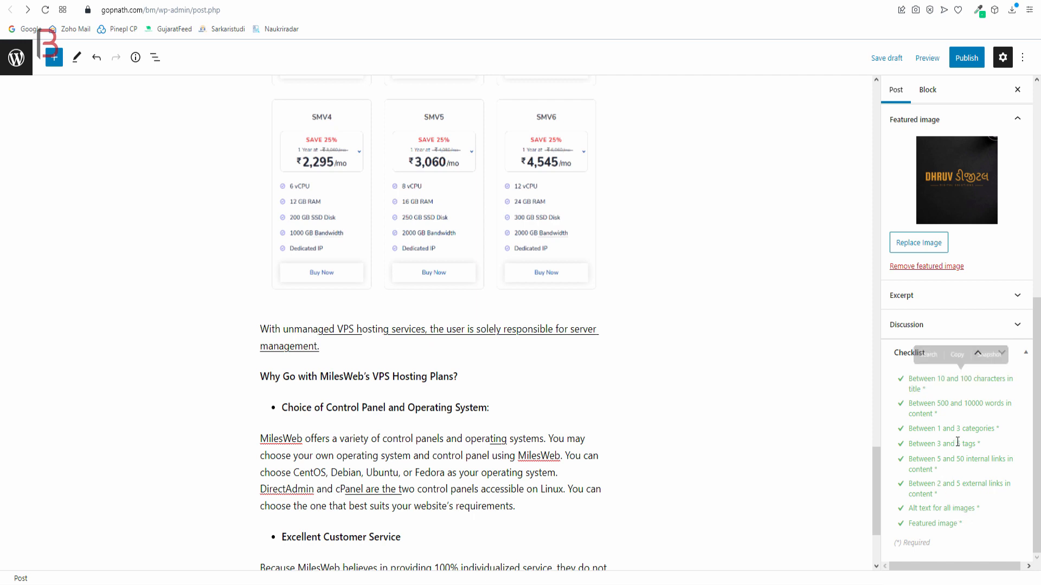